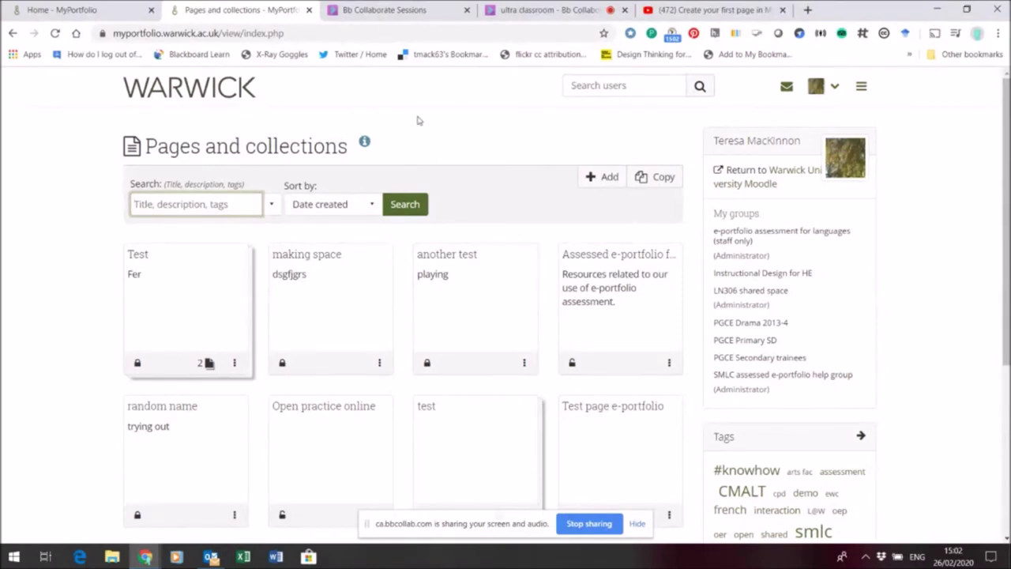
Step: Open the Daily news page from the Test collection, put it in edit mode, and expand External blocks
click(138, 255)
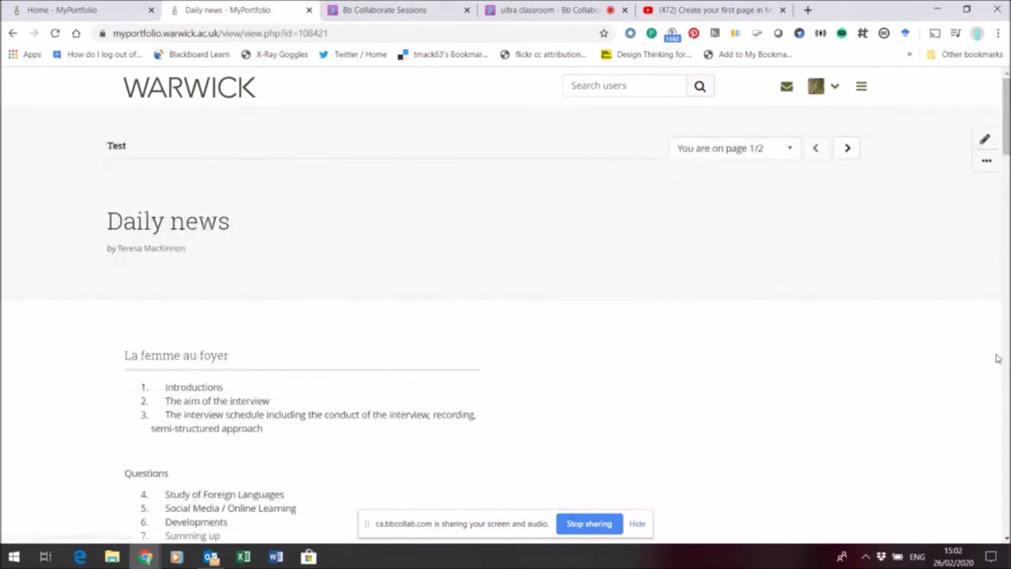
scroll(506, 316, down, 6)
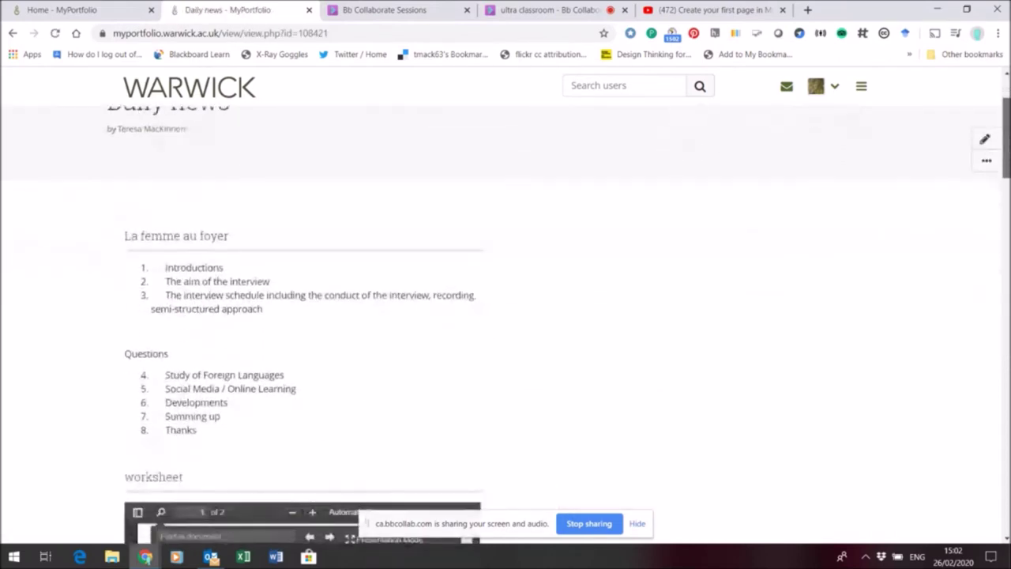
scroll(992, 151, up, 5)
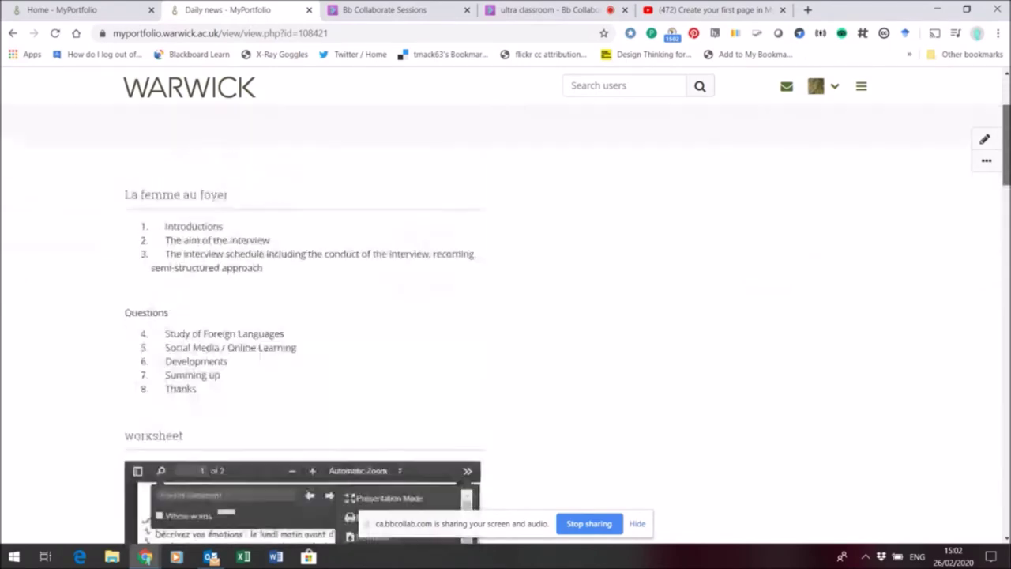
click(986, 141)
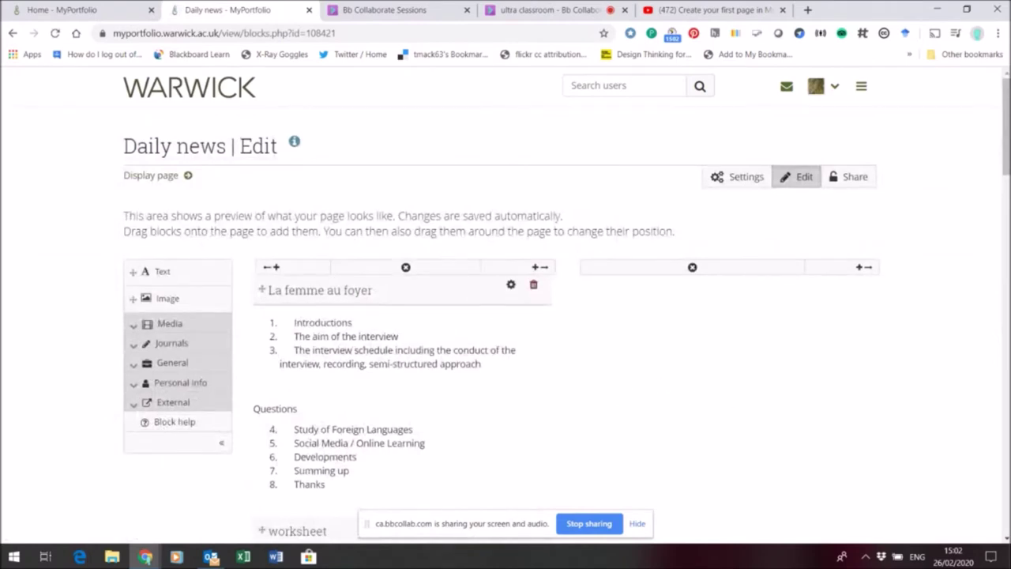
click(135, 406)
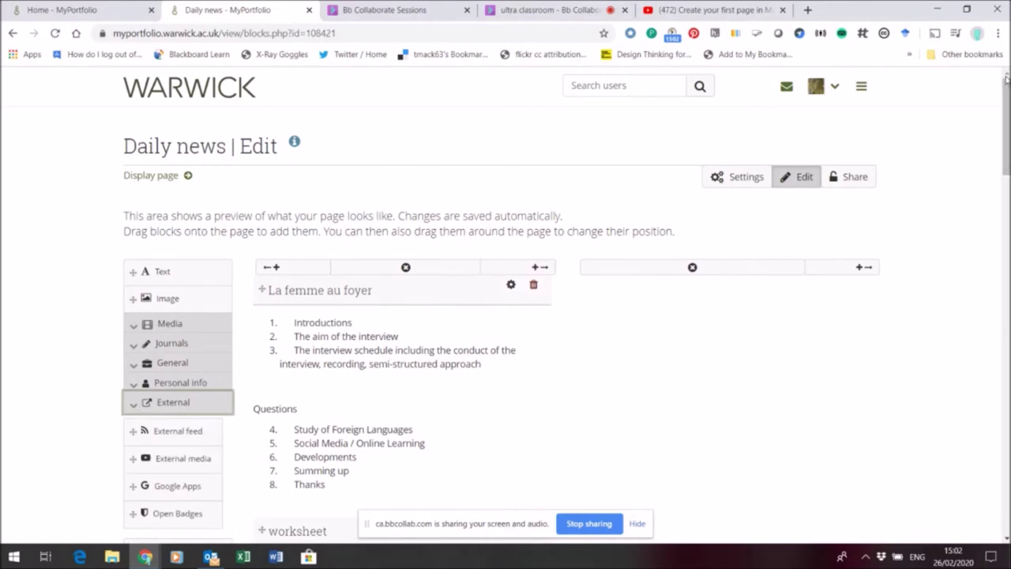
Step: Place an External media block in the empty right-hand column of Daily news
drag(1006, 93, 1007, 110)
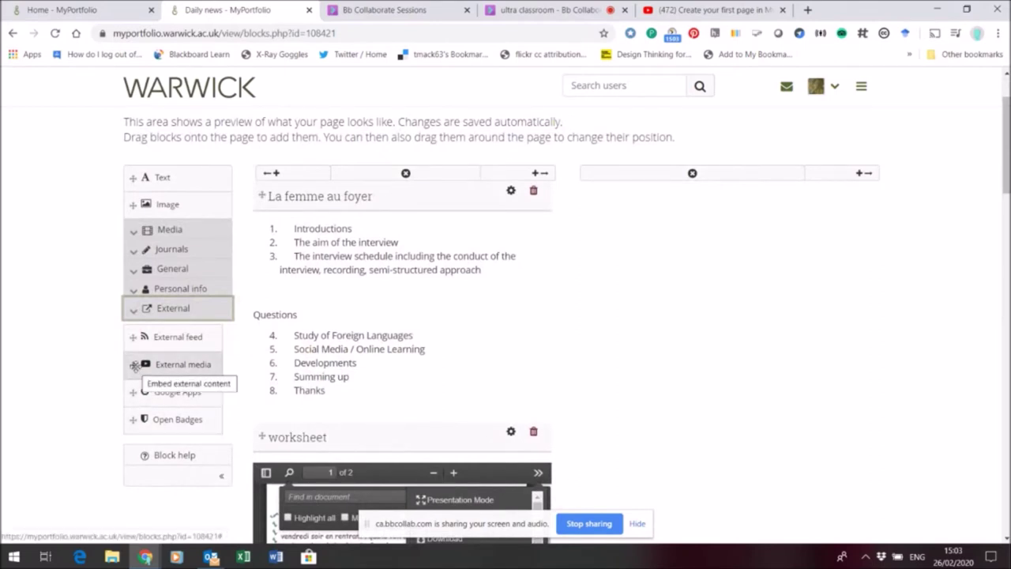
drag(134, 366, 654, 203)
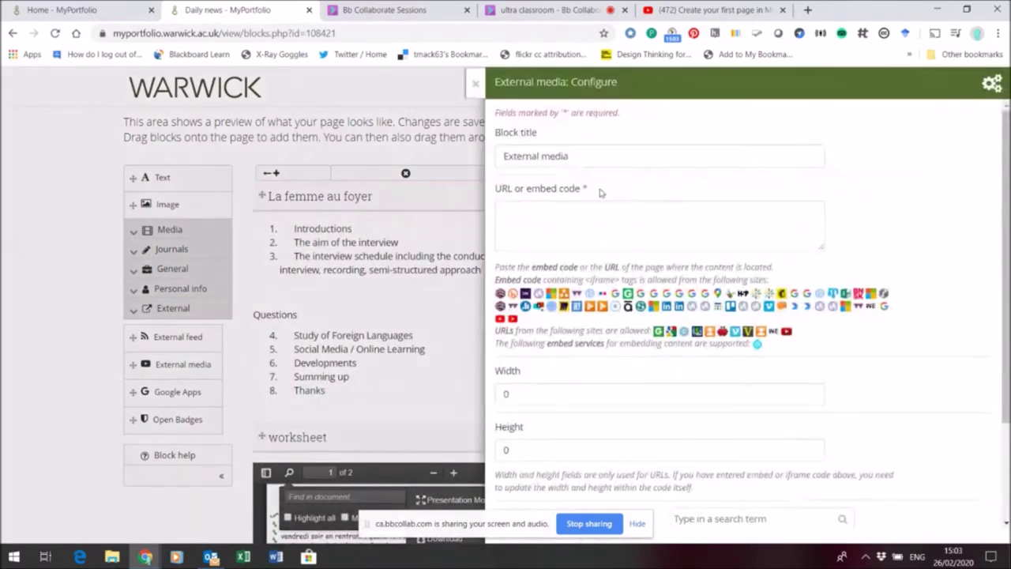
Step: Retitle the External media block 'Useful video' and switch to the YouTube tutorial tab
drag(578, 156, 501, 155)
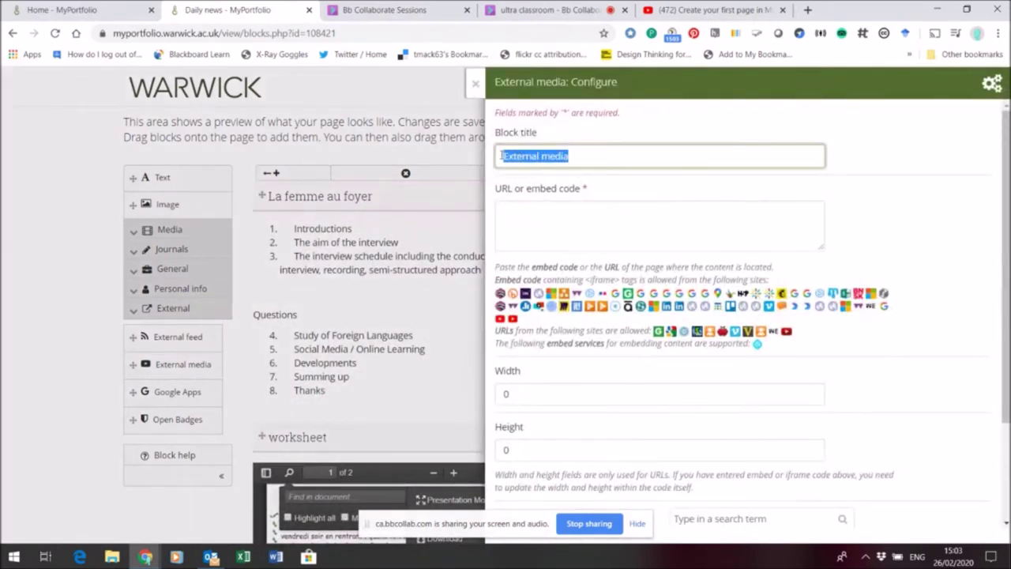
key(BackSpace)
text(U)
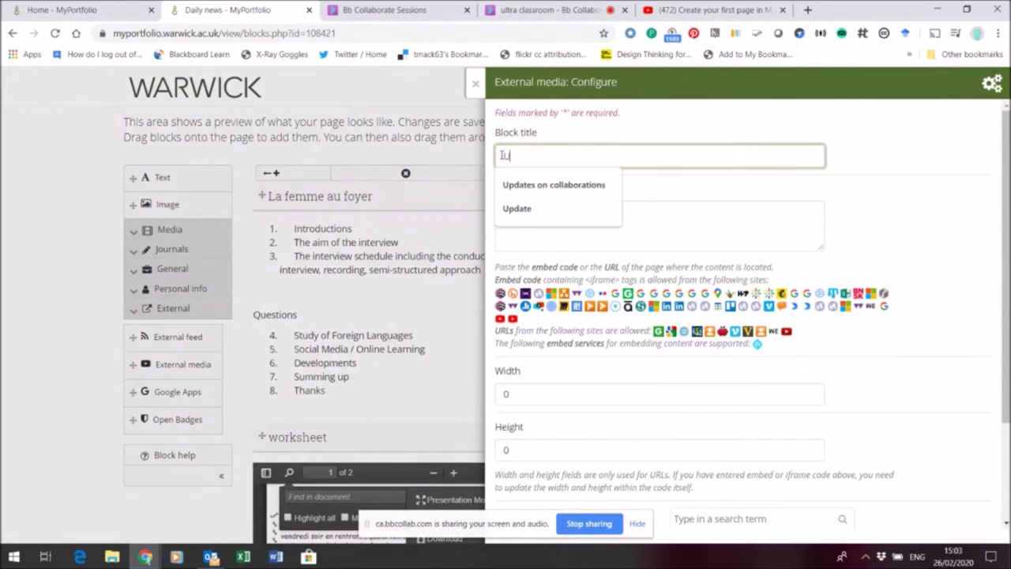
text(seful video)
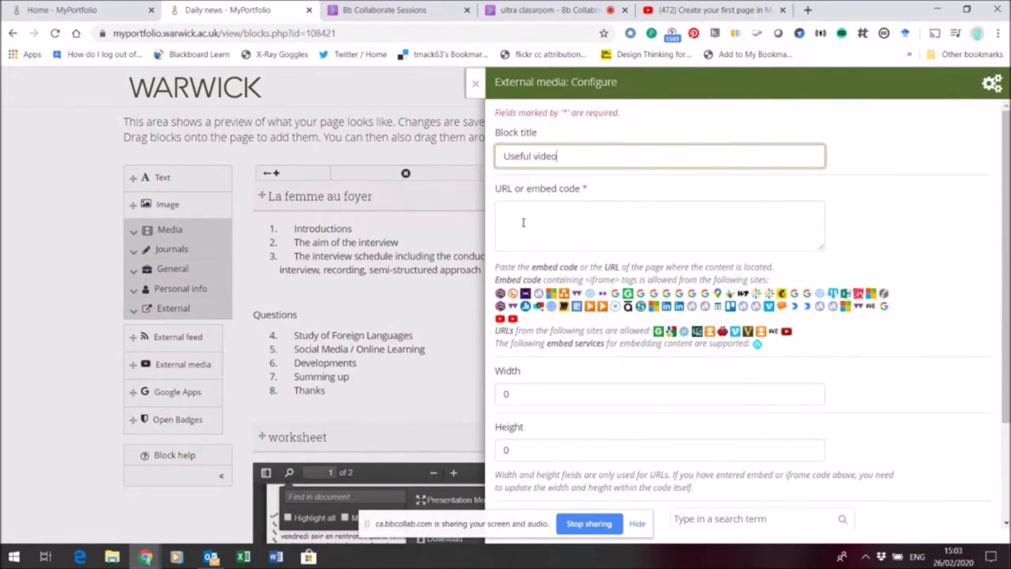
click(523, 223)
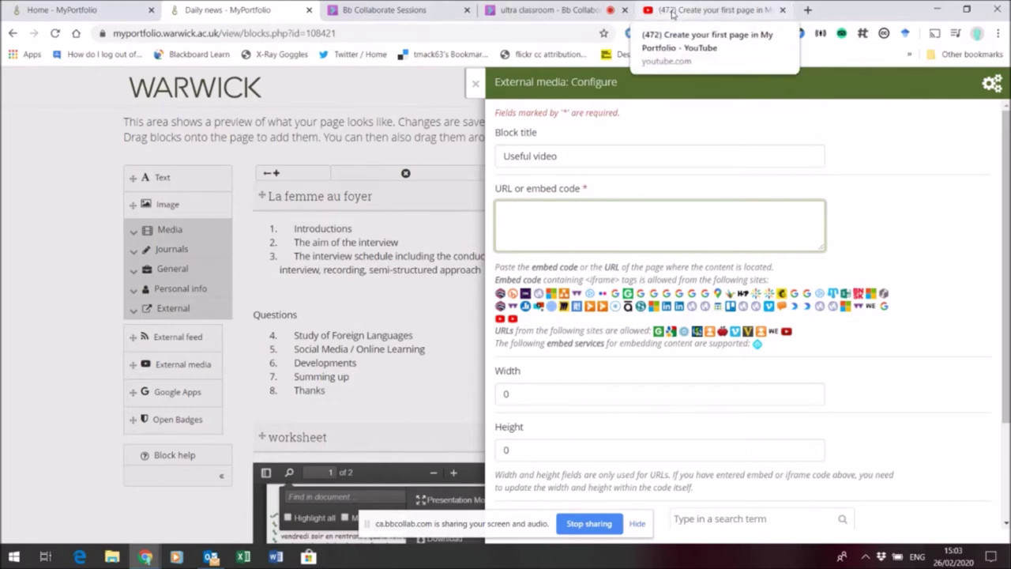
click(699, 11)
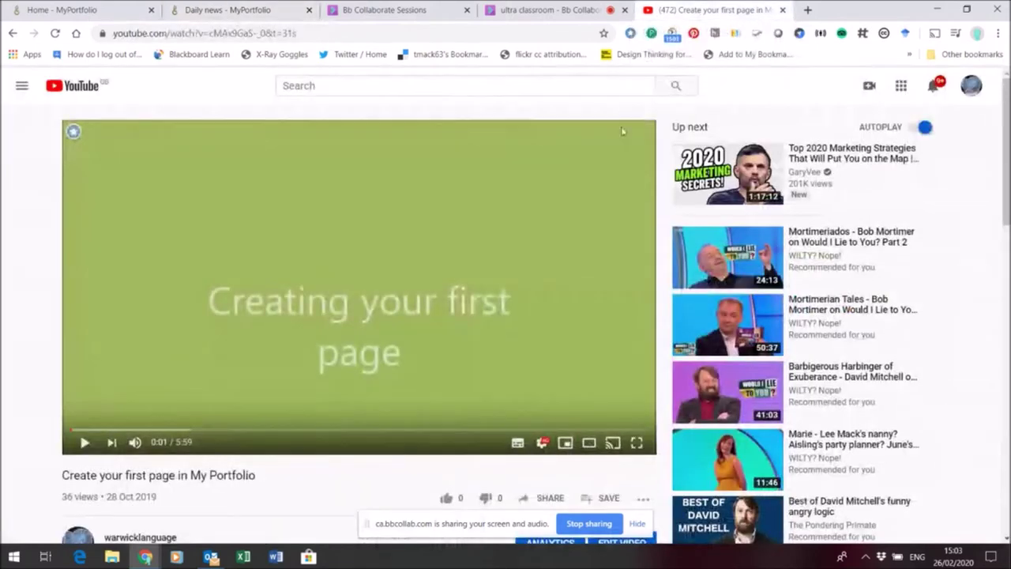
scroll(553, 350, down, 2)
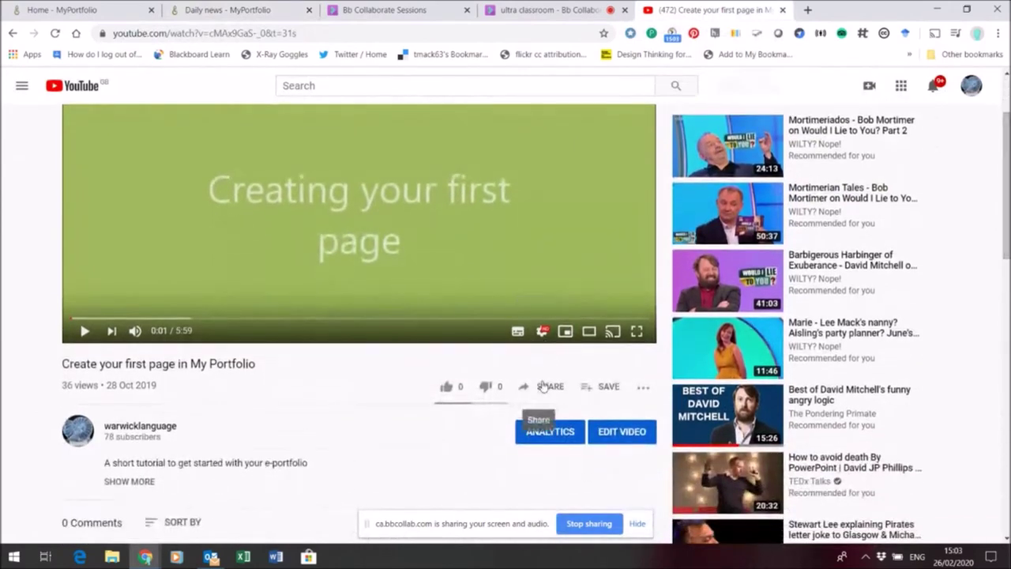
click(544, 386)
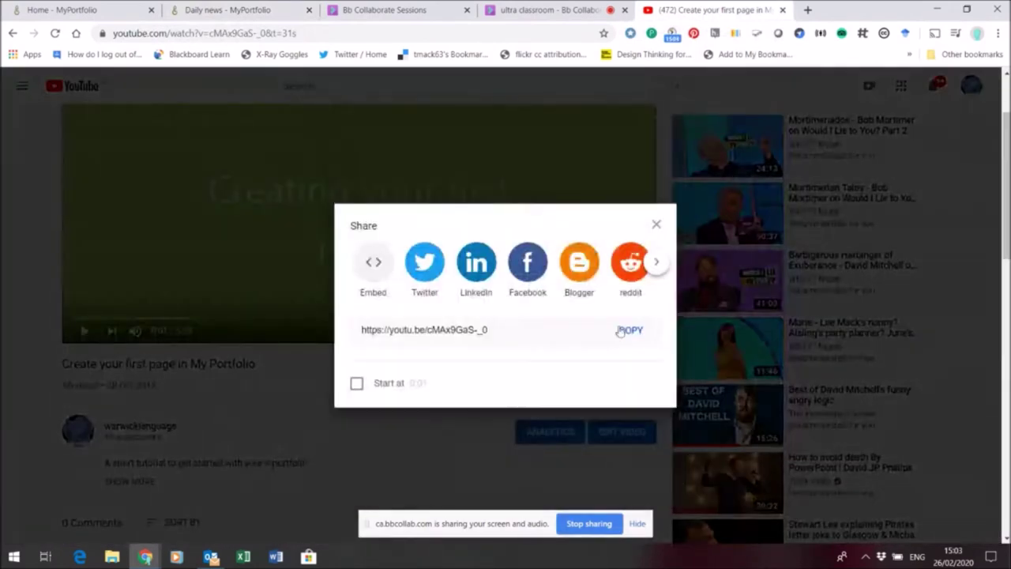
click(629, 332)
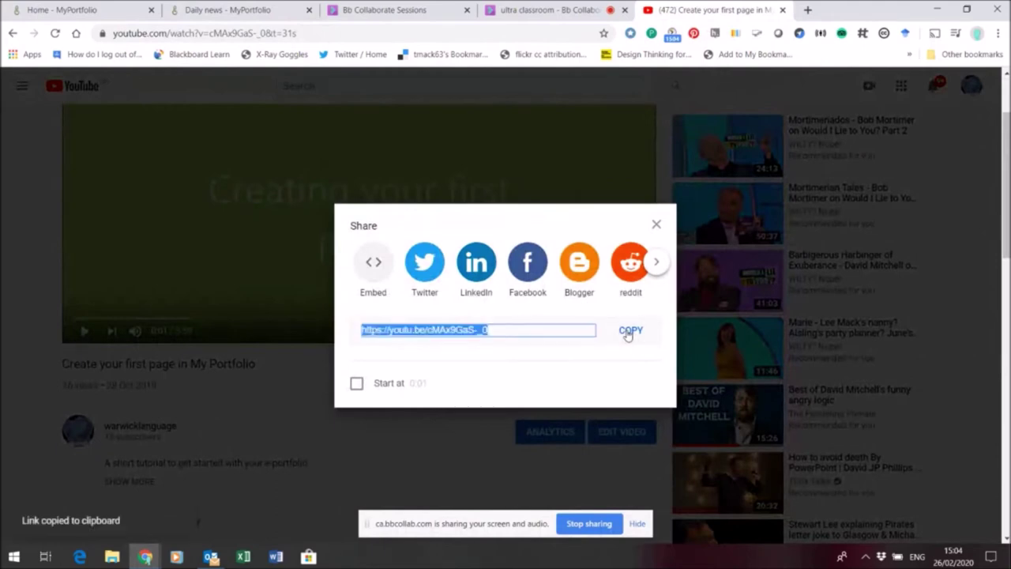
Step: Paste the YouTube link into the block's URL or embed code field and save it
click(249, 9)
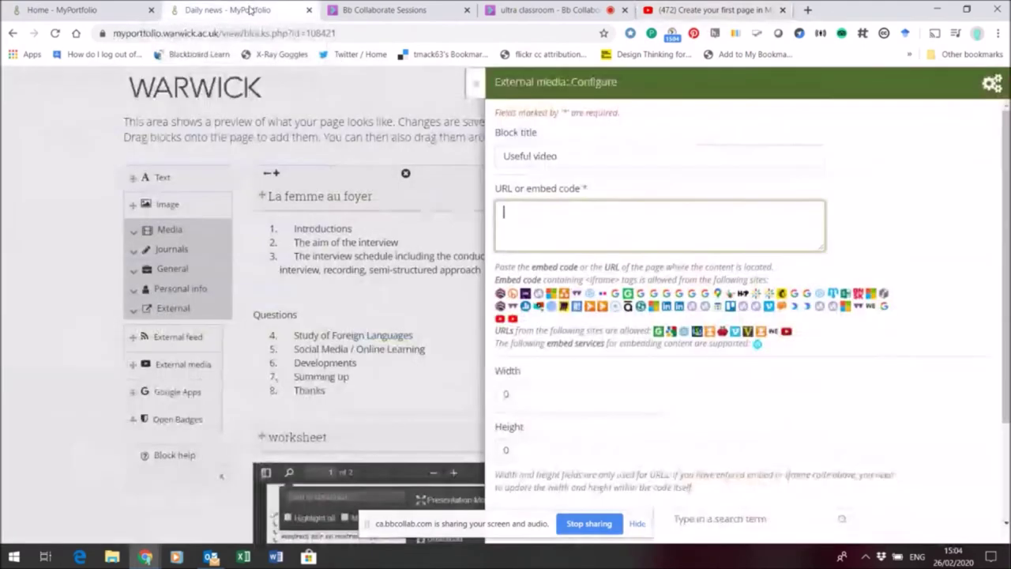
key(ctrl+v)
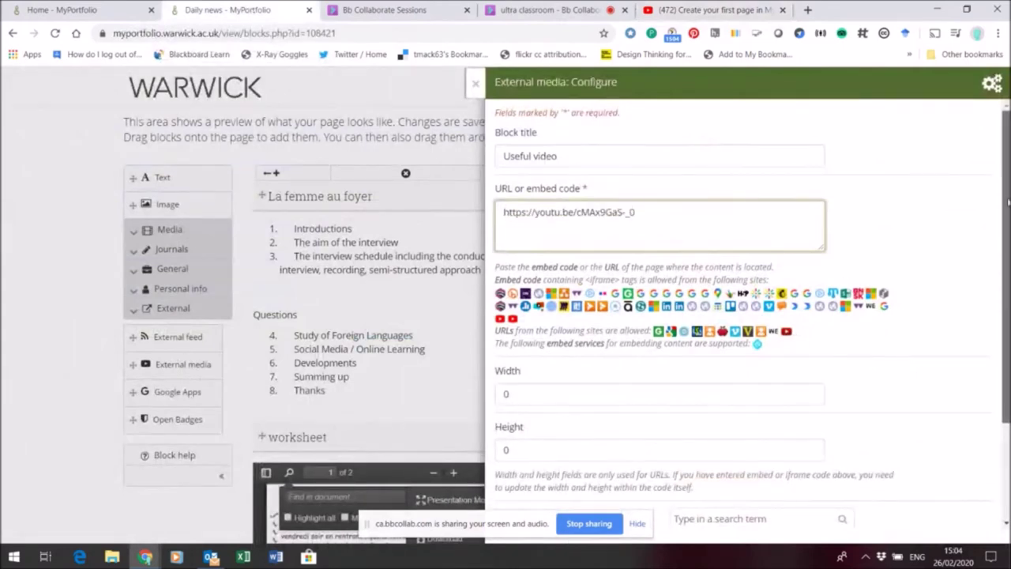
scroll(567, 422, down, 3)
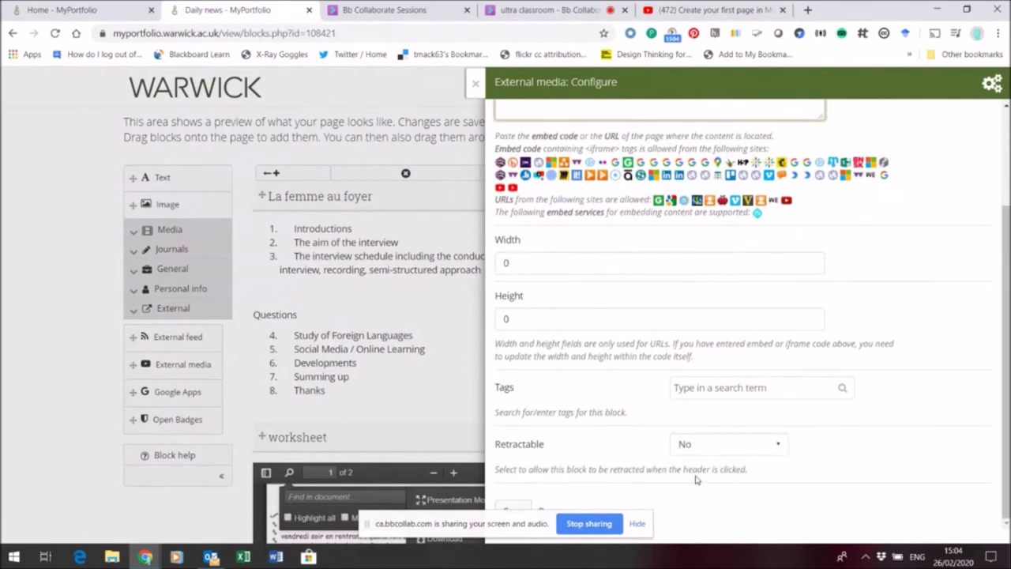
click(505, 511)
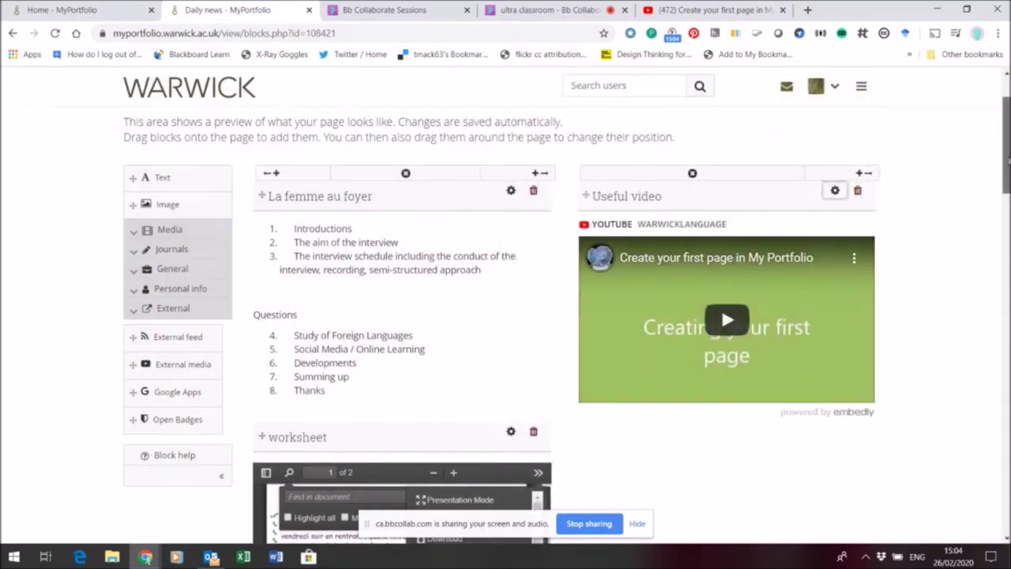
Step: Scroll to the bottom of the edited Daily news page and switch to display view
scroll(1008, 161, down, 2)
scroll(1007, 161, down, 5)
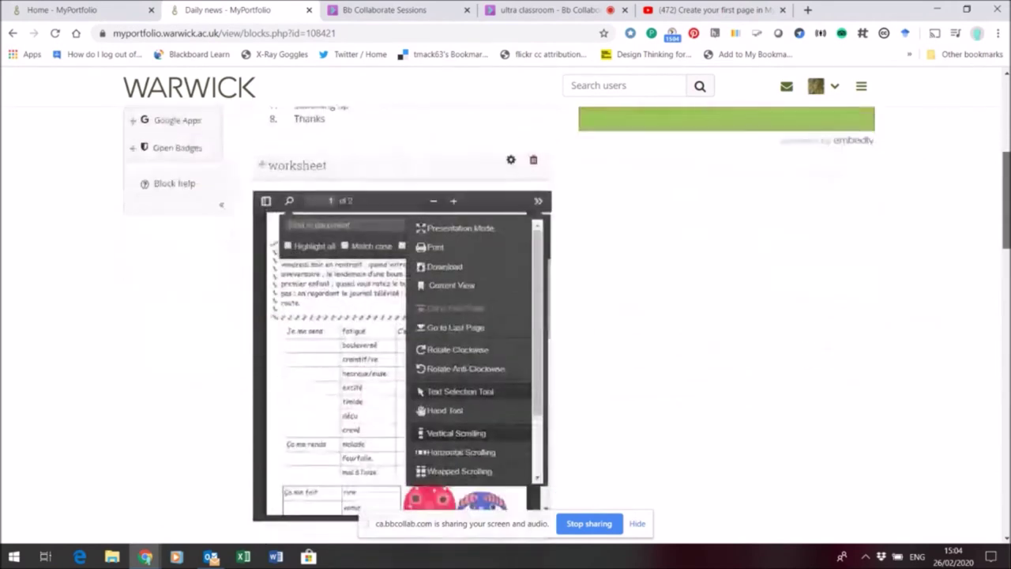
scroll(1008, 160, up, 2)
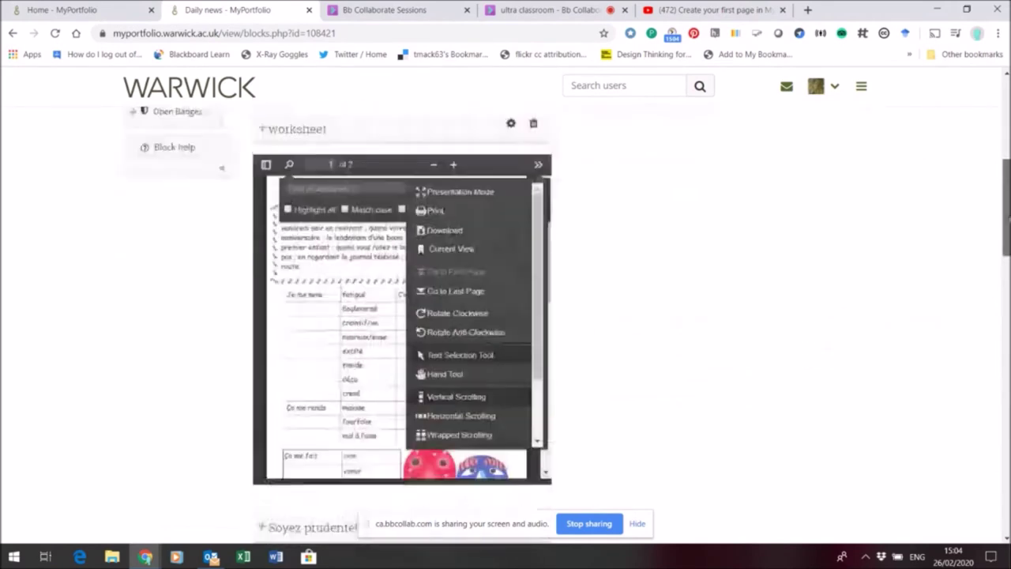
scroll(1007, 160, down, 13)
scroll(569, 458, down, 3)
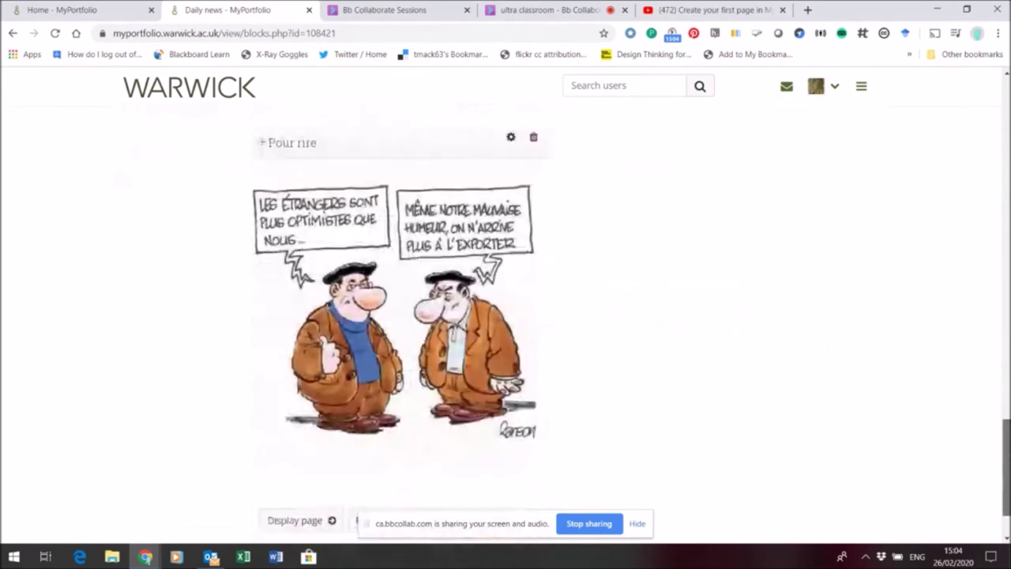
click(267, 436)
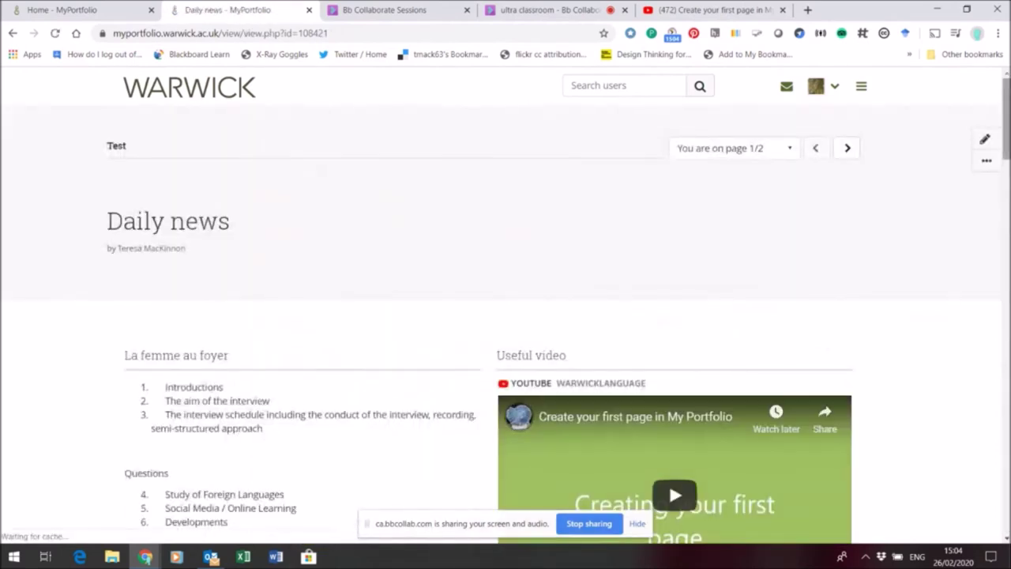
Step: Review the displayed Daily news page with its embedded video, then open a new browser tab
scroll(269, 436, down, 3)
scroll(506, 317, down, 2)
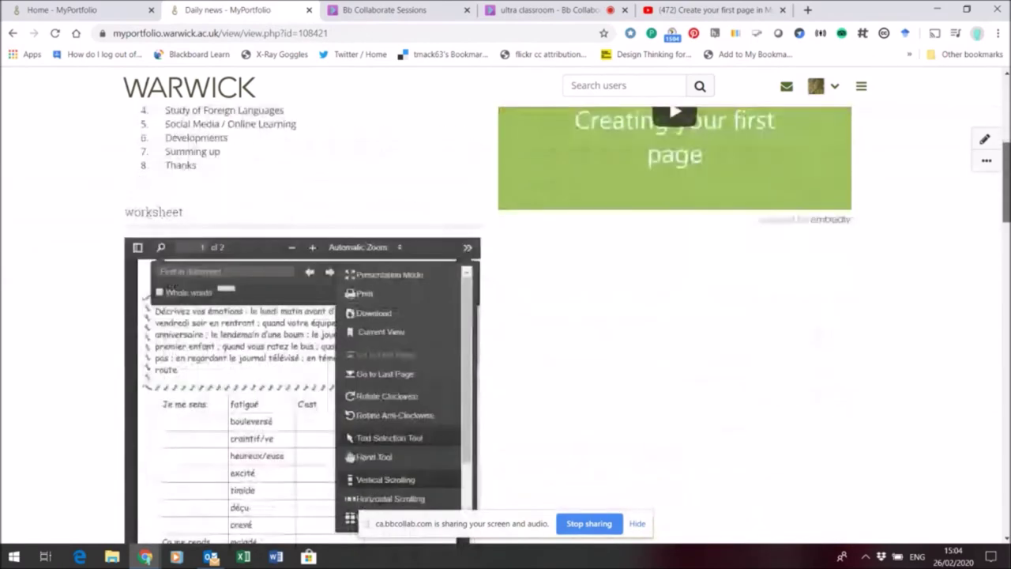
scroll(505, 316, up, 5)
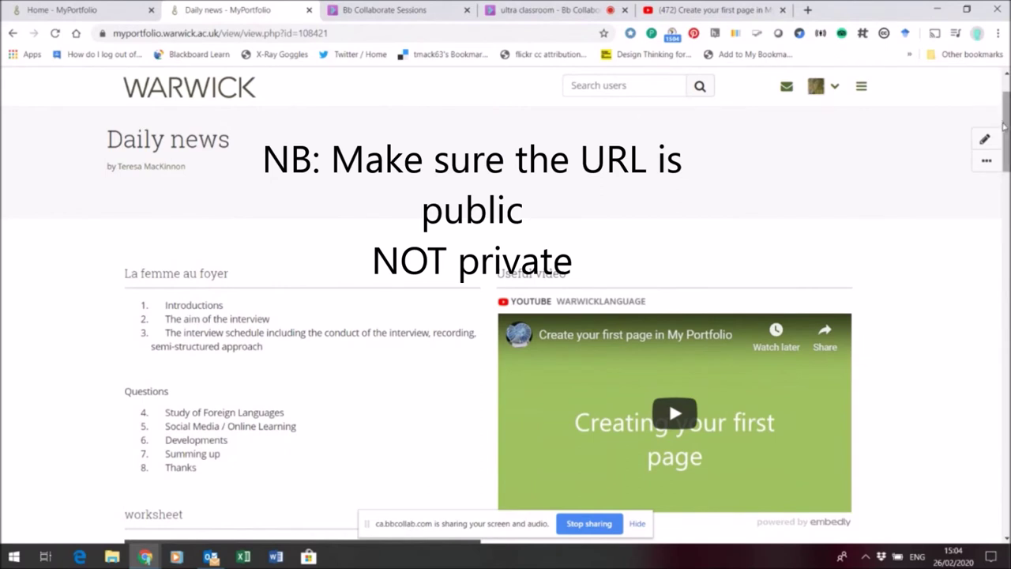
click(808, 10)
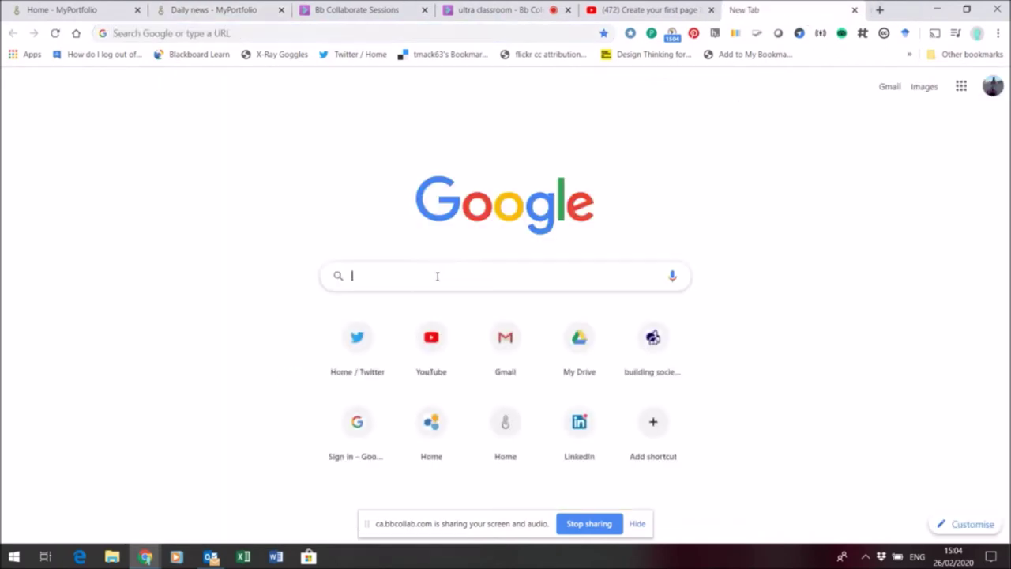
Step: Search for 'soundcloud', go to SoundCloud, and open the signed-in account menu
text(soundl)
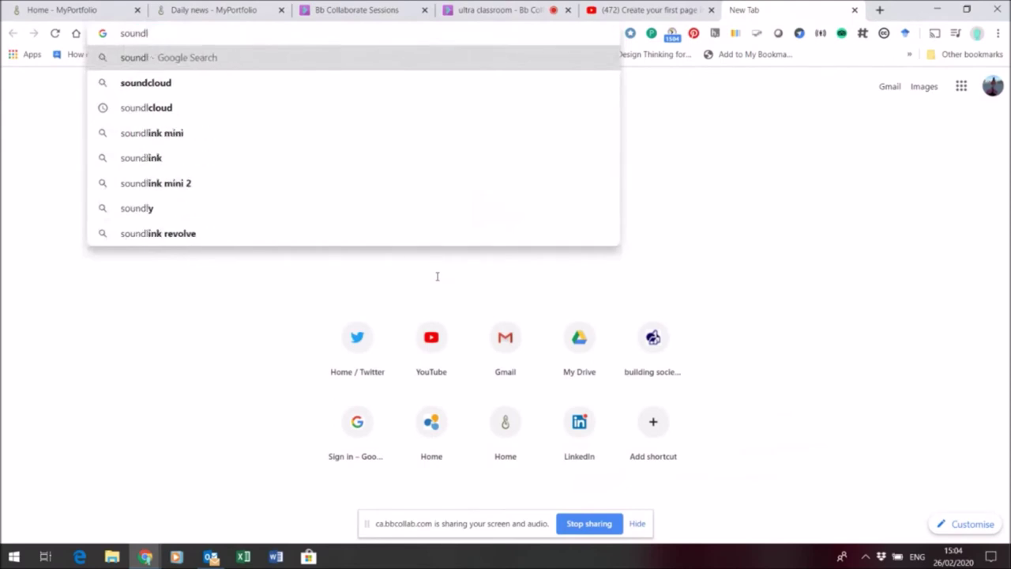
key(BackSpace)
text(cloud)
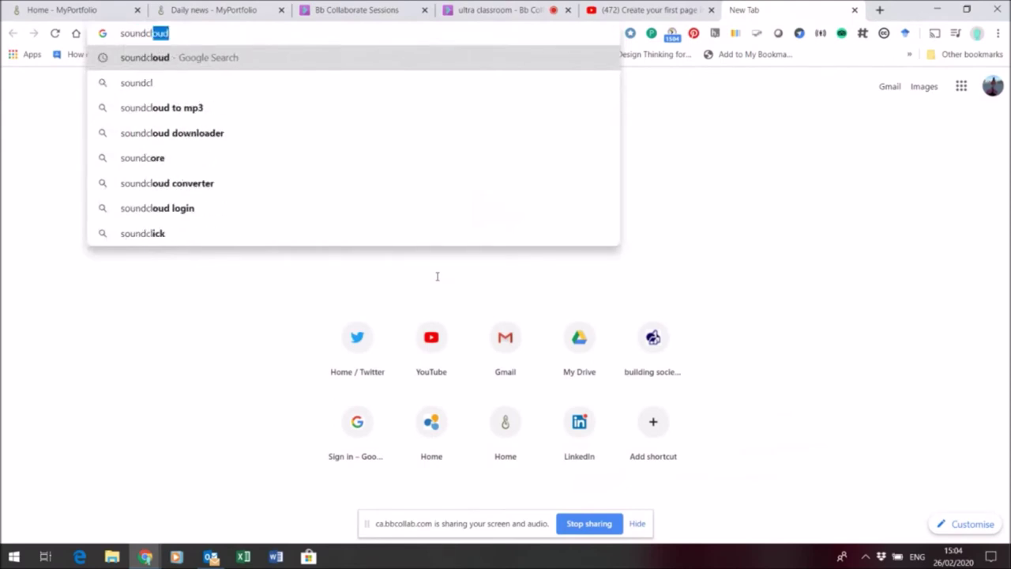
key(Return)
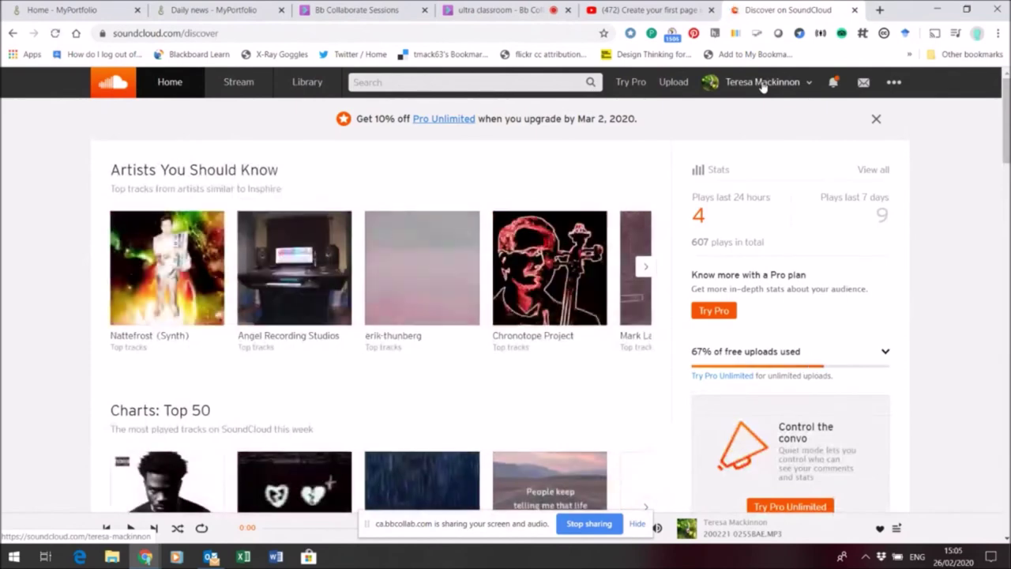
click(762, 83)
Step: Open the SoundCloud profile and bring up sharing for the Dejeuner Du Matin track
click(728, 109)
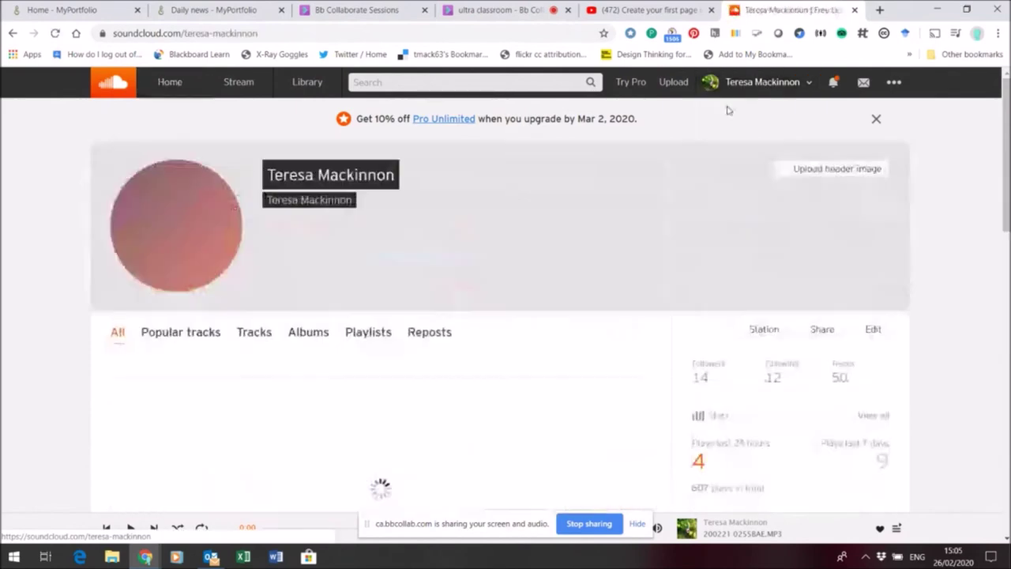
scroll(696, 156, down, 7)
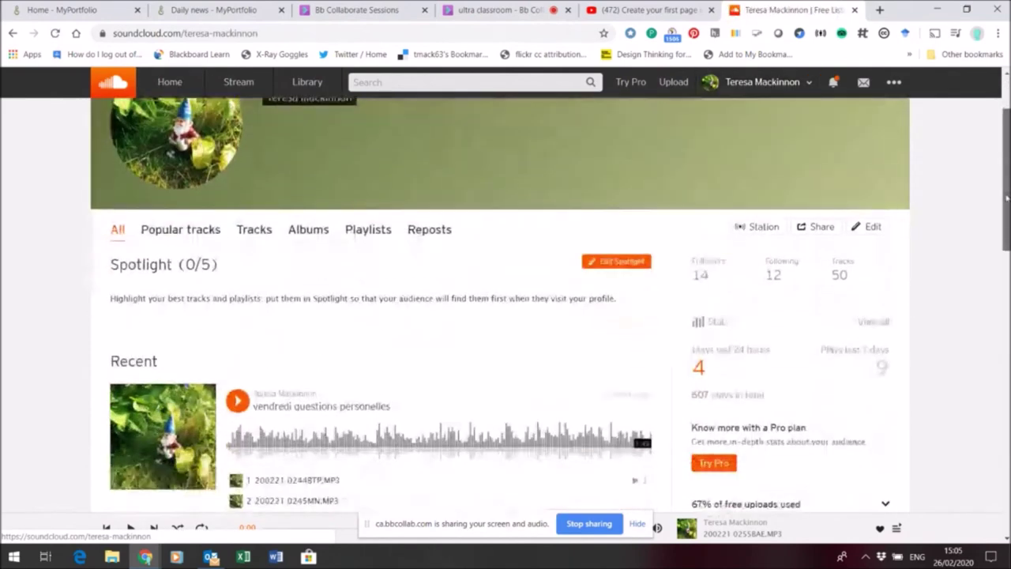
scroll(696, 156, down, 1)
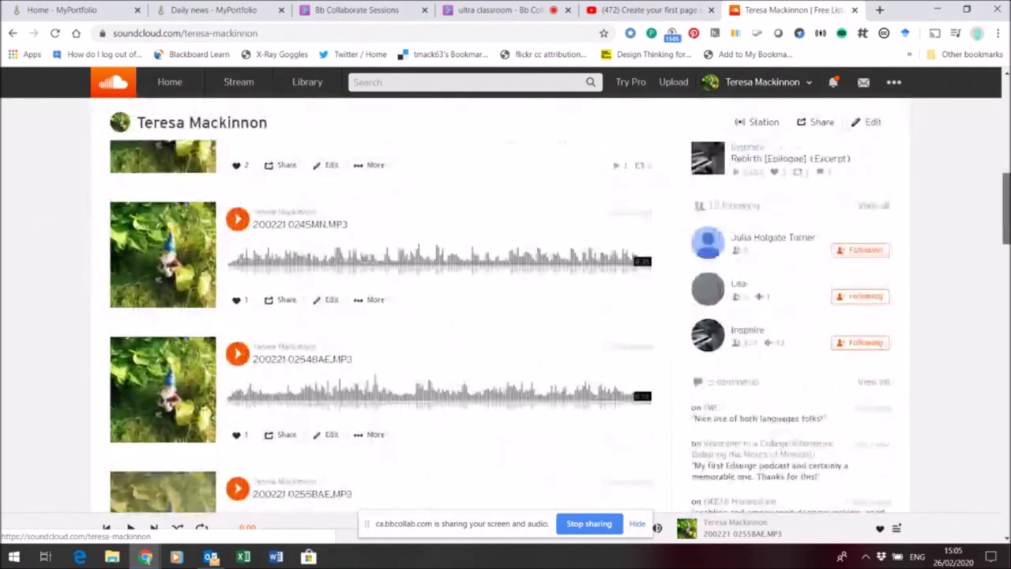
scroll(696, 156, down, 8)
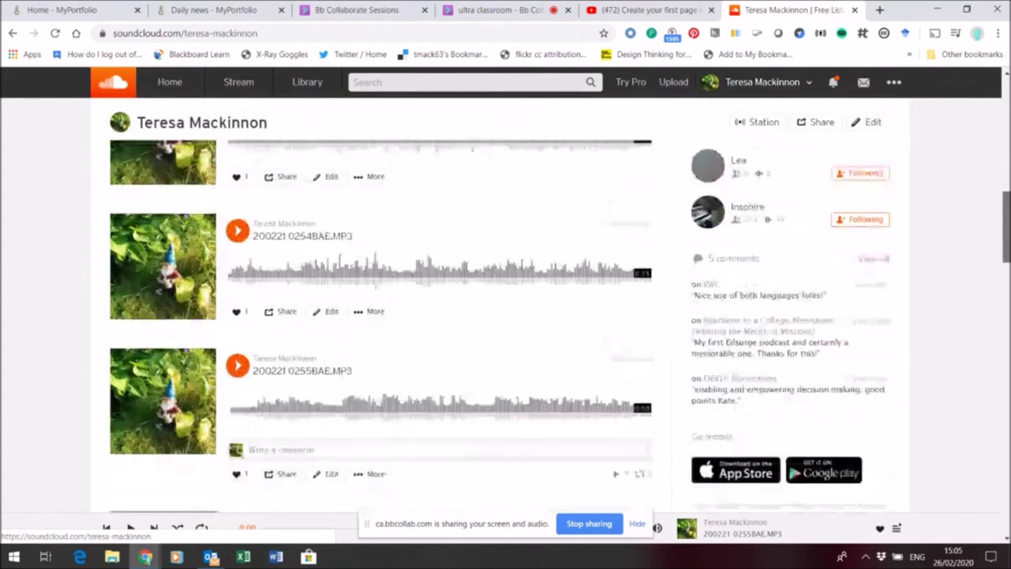
scroll(380, 324, down, 4)
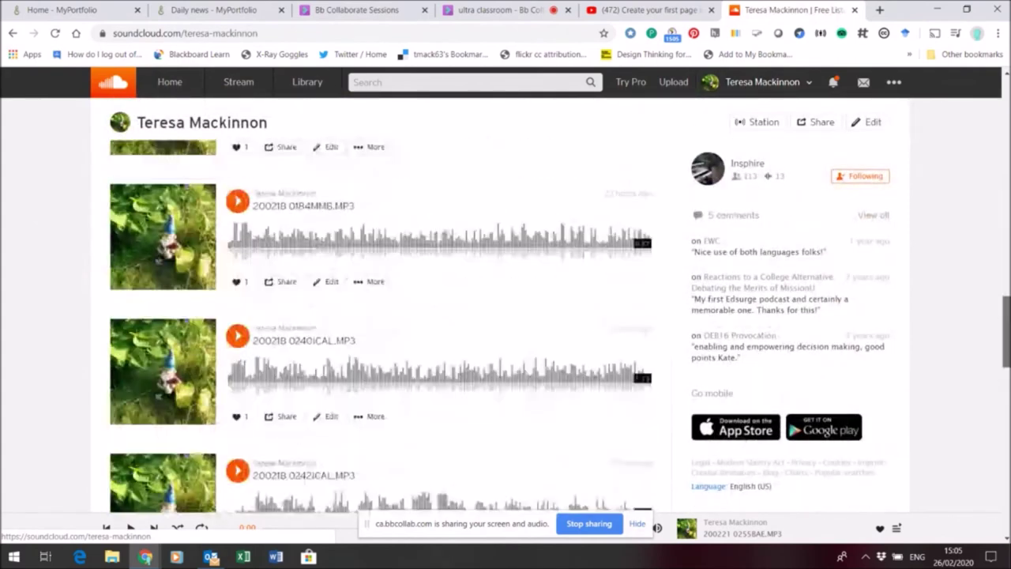
scroll(380, 324, down, 2)
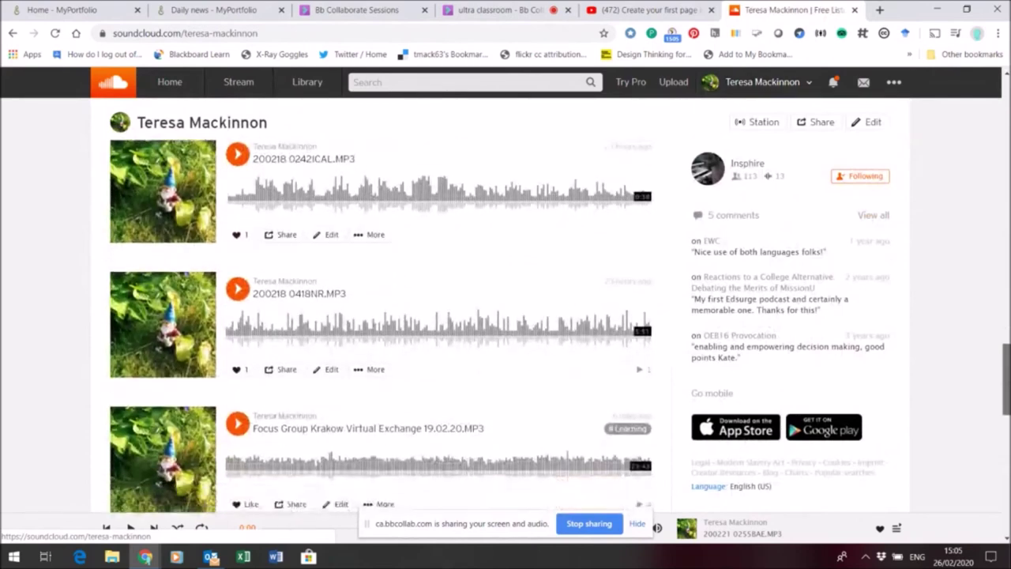
scroll(289, 492, down, 2)
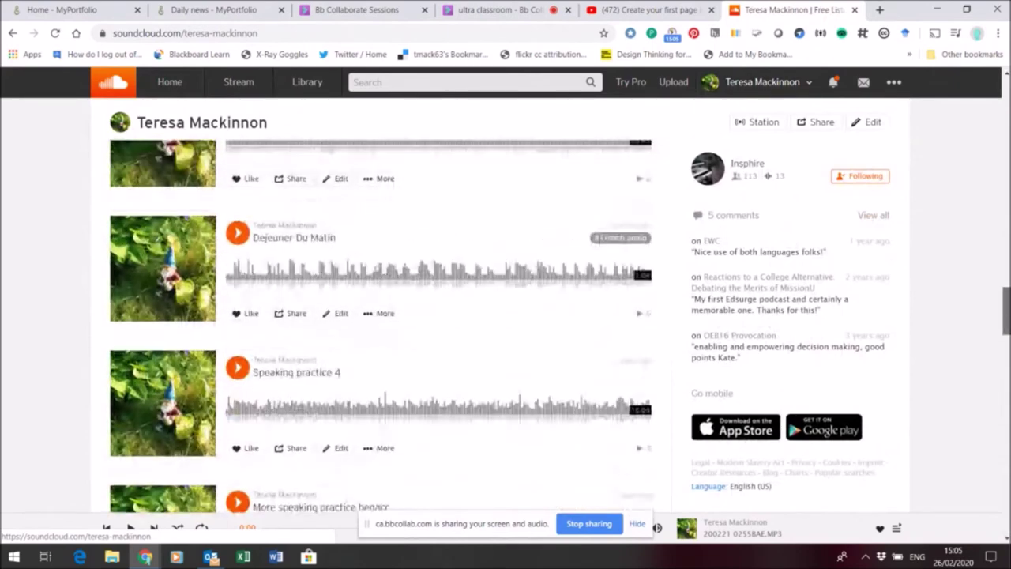
click(296, 314)
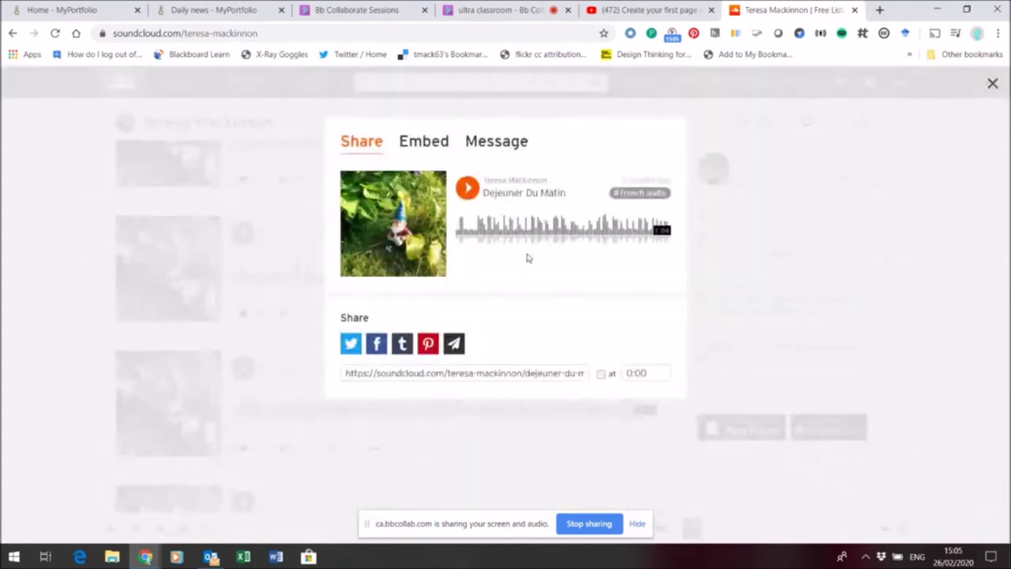
Step: Select the Dejeuner Du Matin share link and go back to the Daily news tab
click(478, 372)
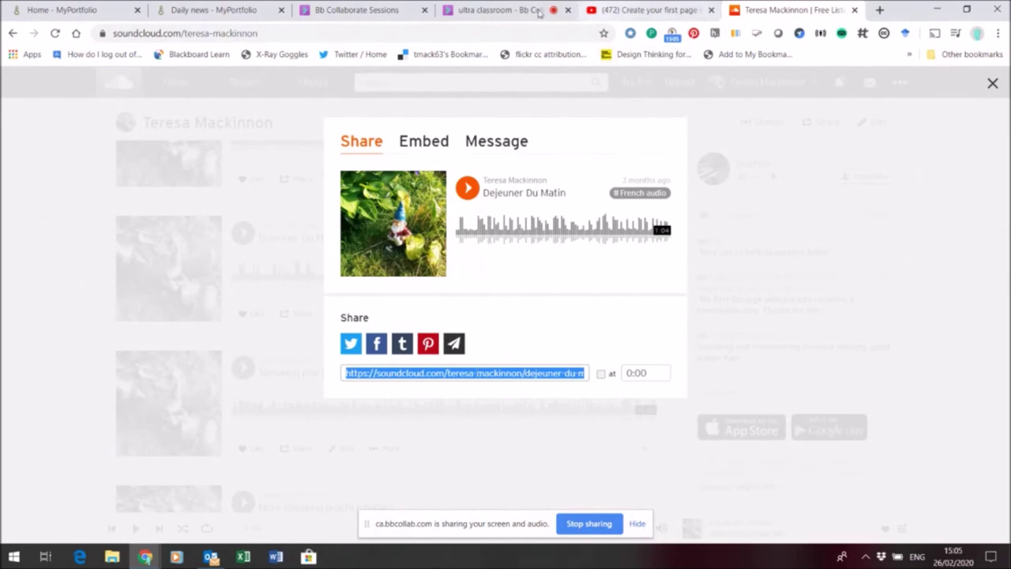
click(258, 11)
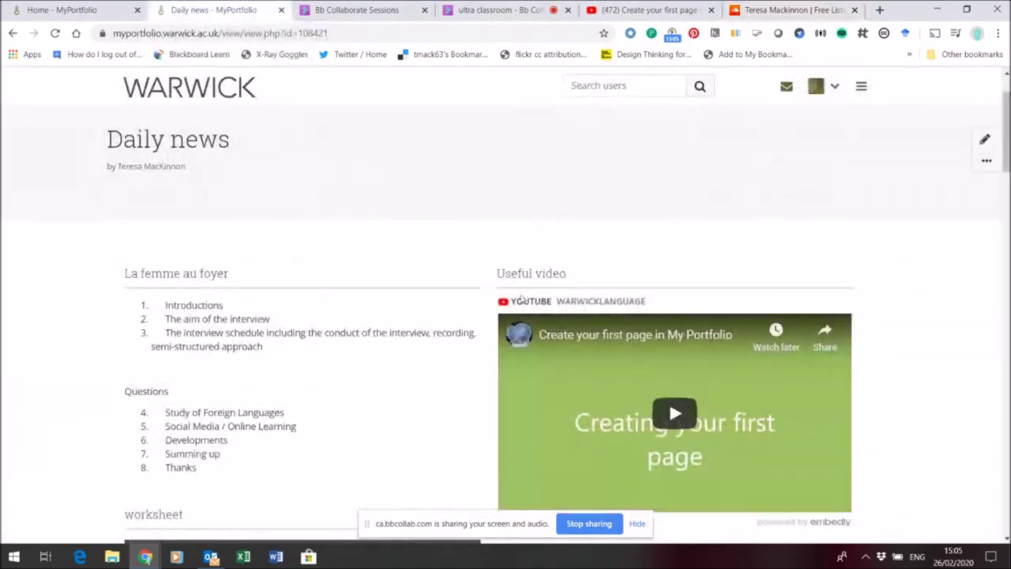
Step: Edit Daily news again and add a second External media block below 'Useful video'
scroll(505, 316, down, 3)
scroll(506, 316, down, 3)
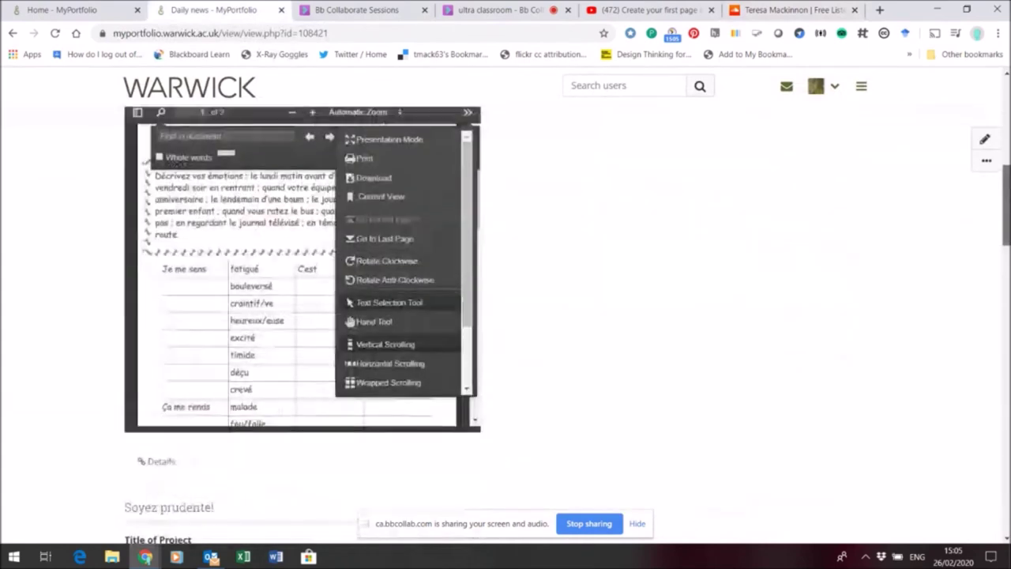
scroll(506, 316, up, 5)
click(987, 139)
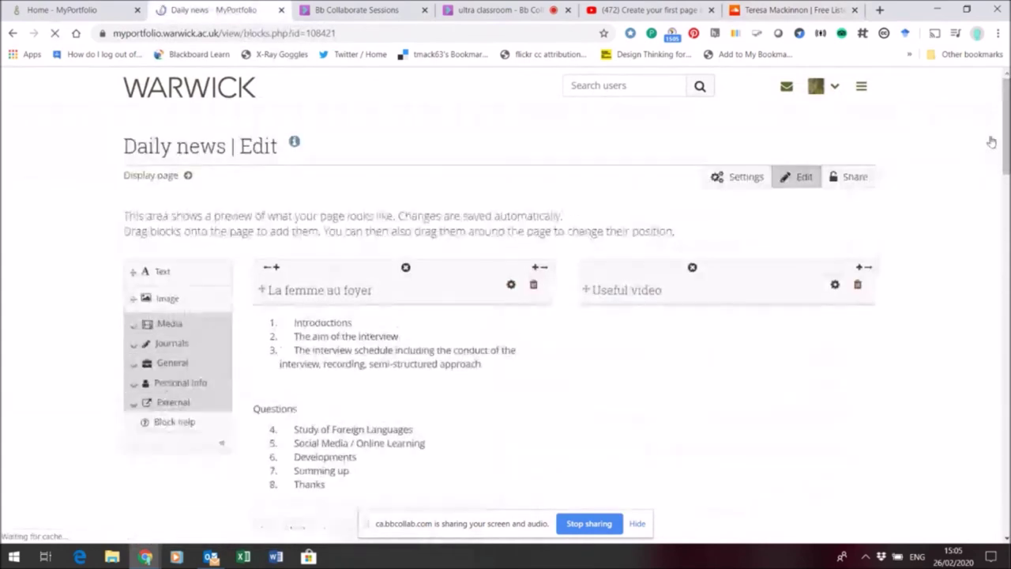
scroll(988, 140, down, 5)
scroll(505, 316, up, 2)
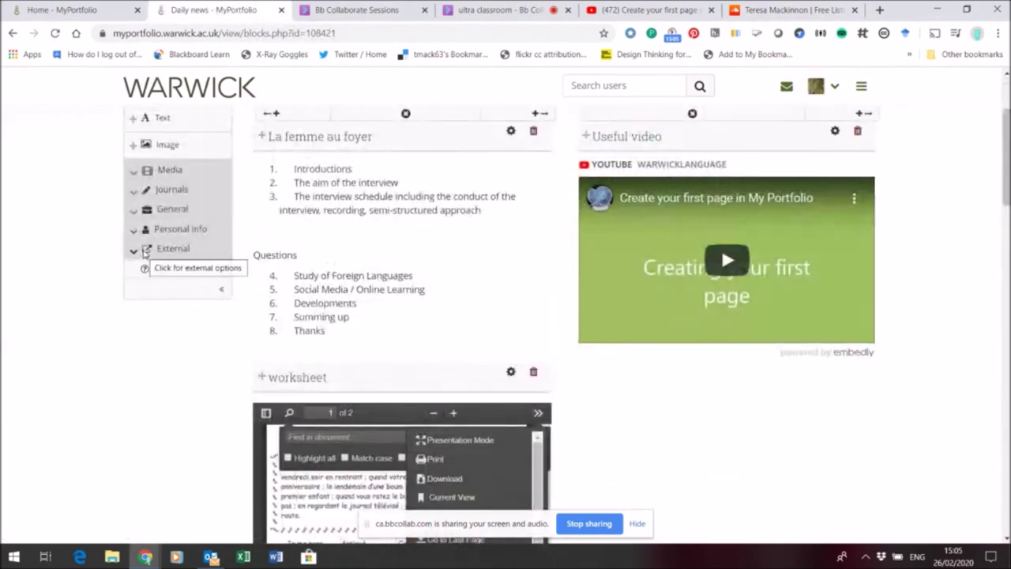
click(146, 250)
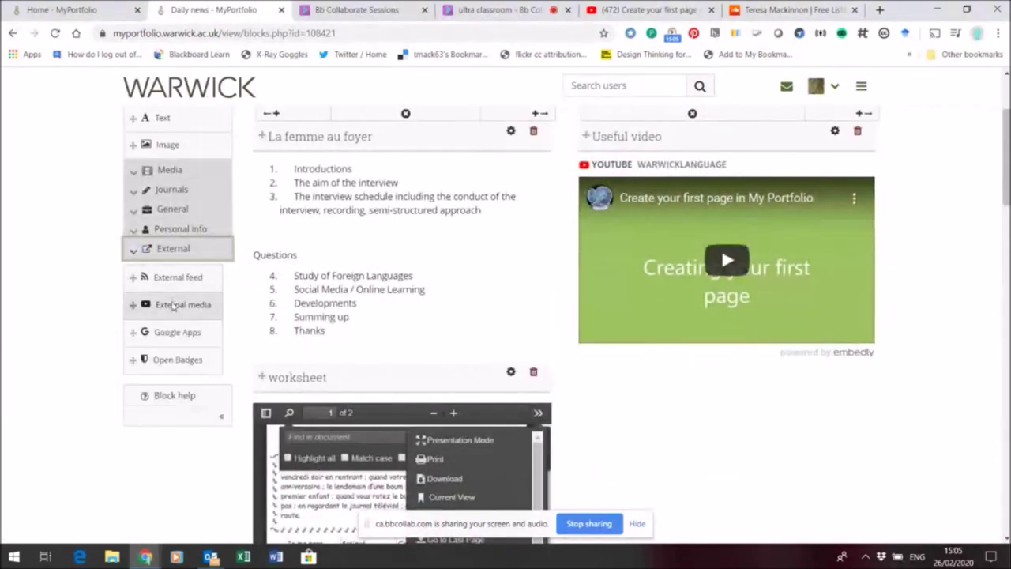
drag(173, 306, 753, 429)
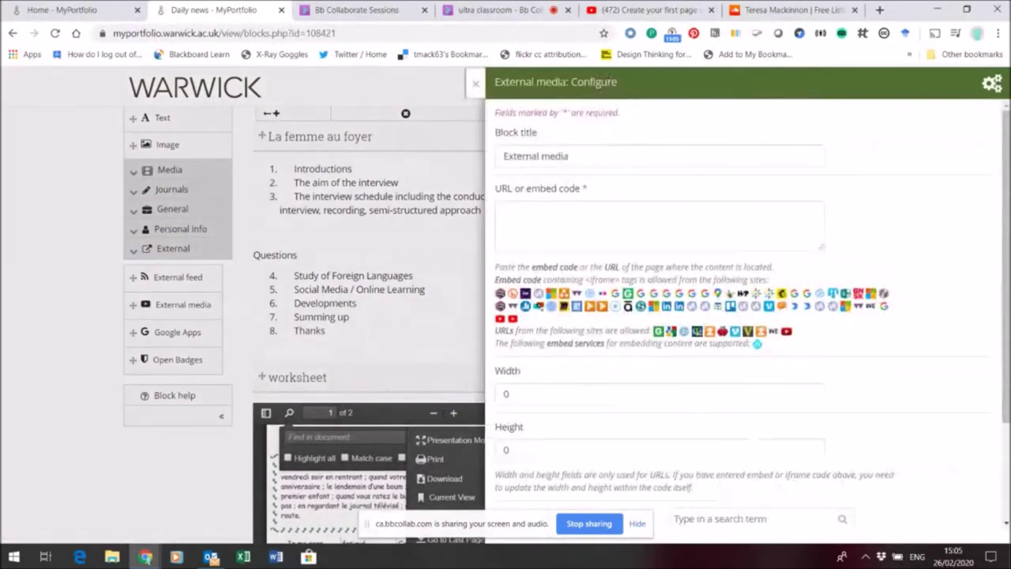
Step: Paste the Dejeuner Du Matin SoundCloud link, title the block 'soundcloud recording' and save it
click(533, 207)
text(https://soundcloud.com/teresa-mackinnon/dejeuner-du-matin)
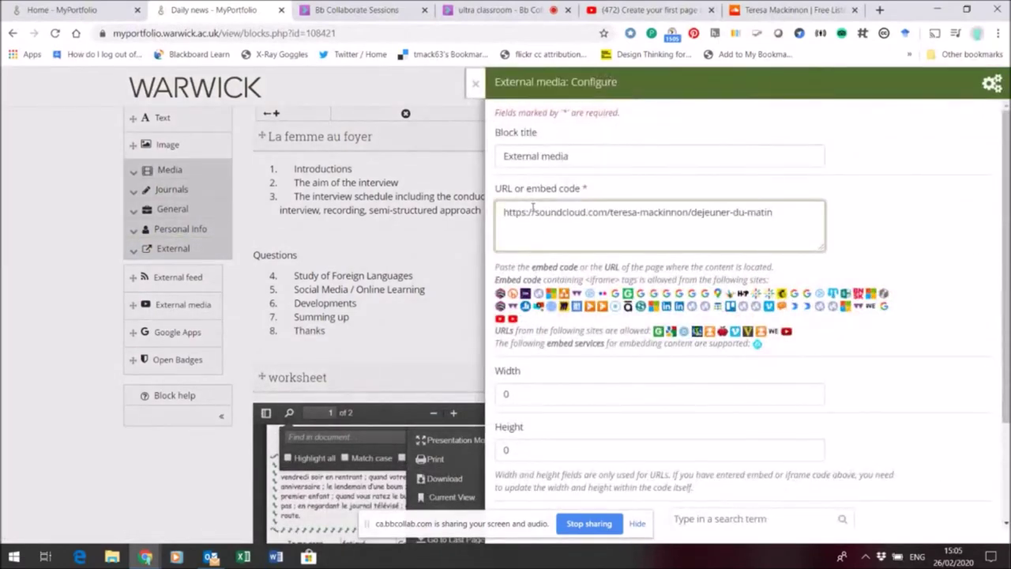
click(530, 157)
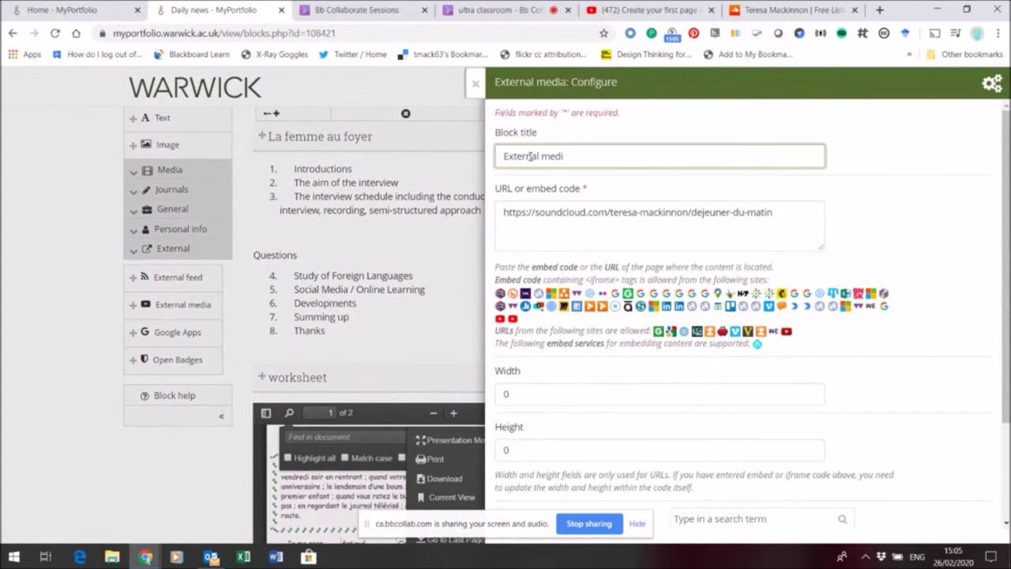
key(BackSpace)
key(BackSpace)
text(sou)
click(519, 155)
text(ndcloud recording)
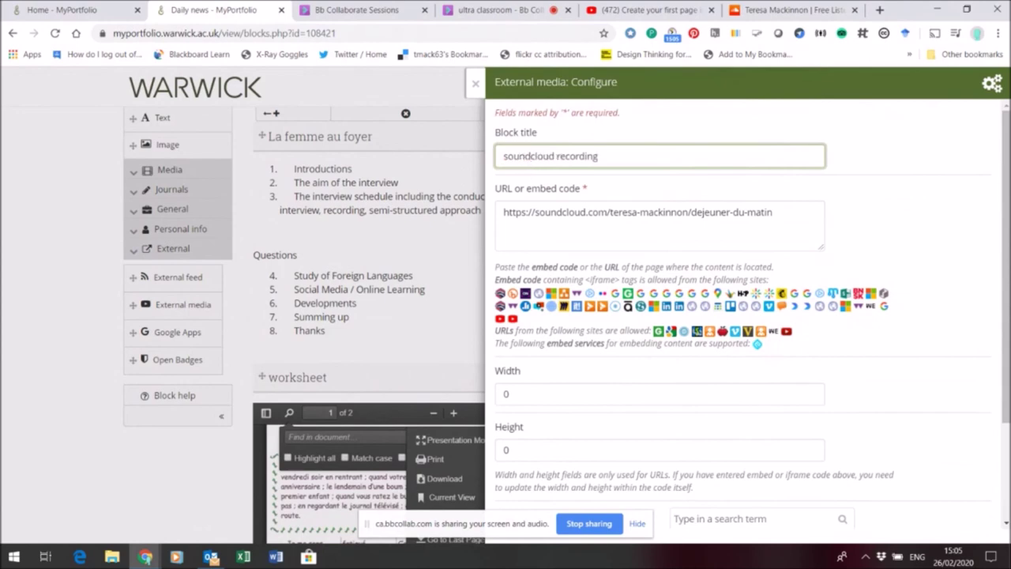
scroll(1005, 348, down, 2)
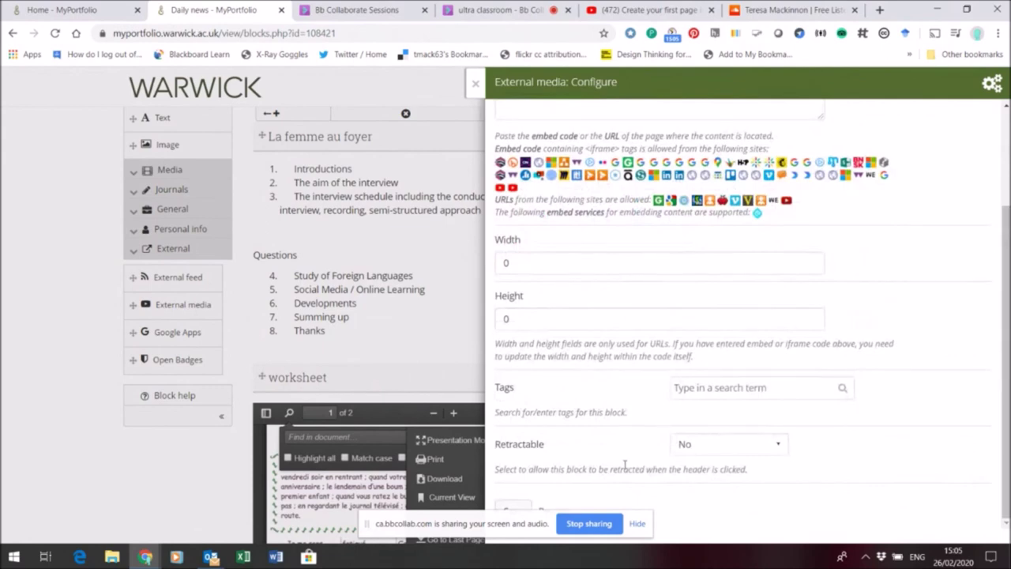
click(513, 504)
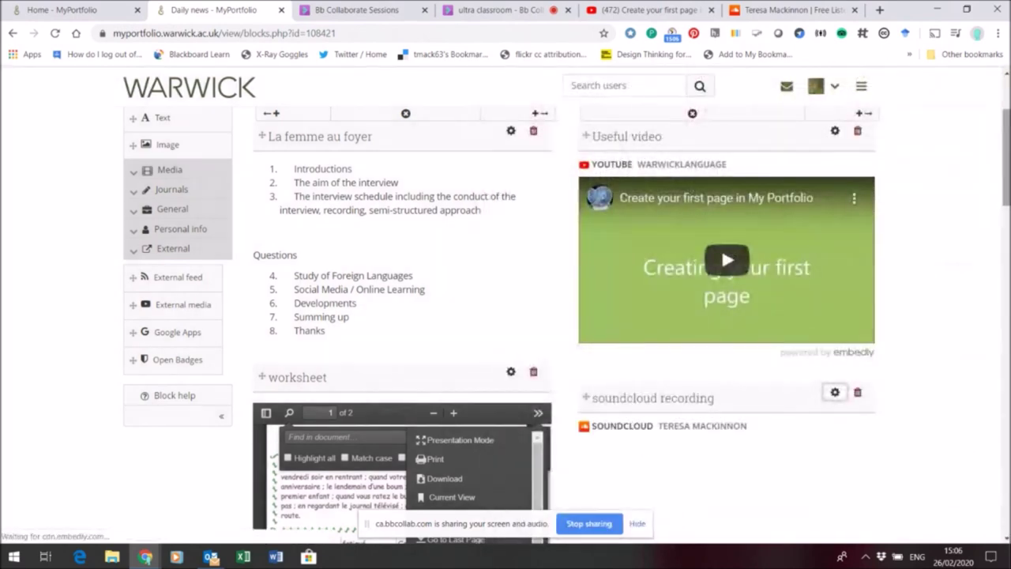
Step: Scroll past the new soundcloud recording block and switch to the Daily news display view
scroll(1006, 170, down, 3)
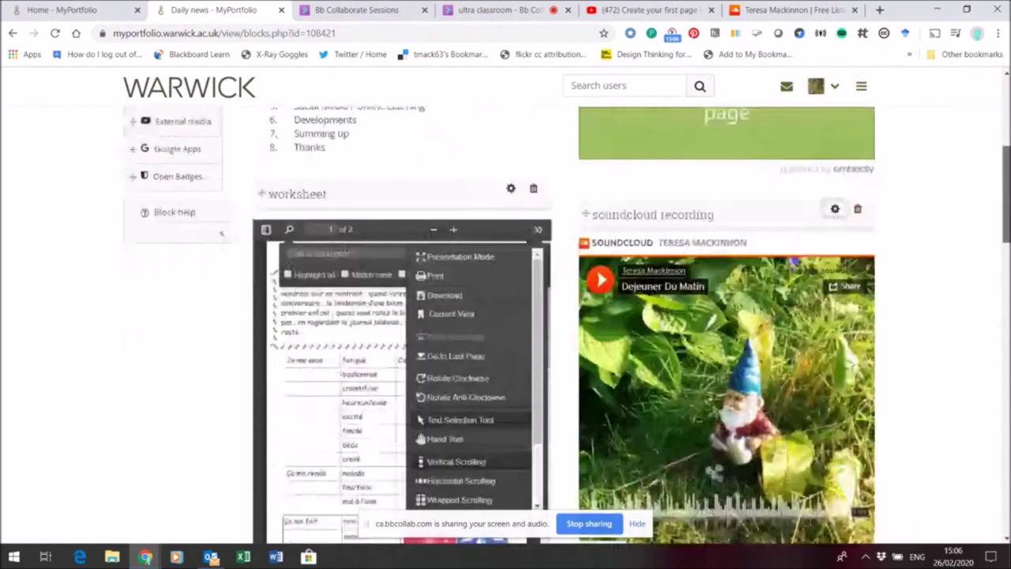
scroll(567, 324, down, 2)
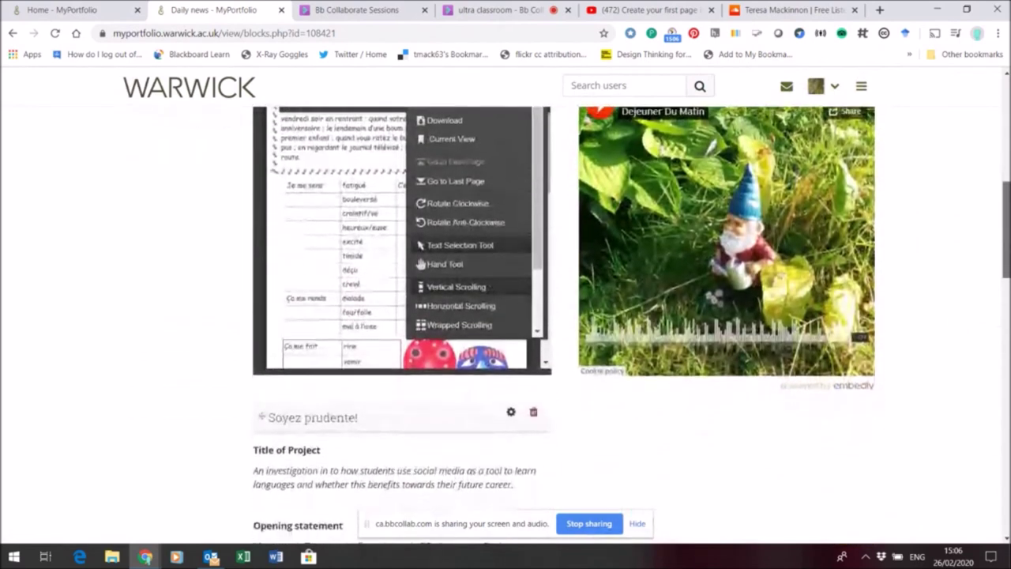
scroll(554, 316, down, 8)
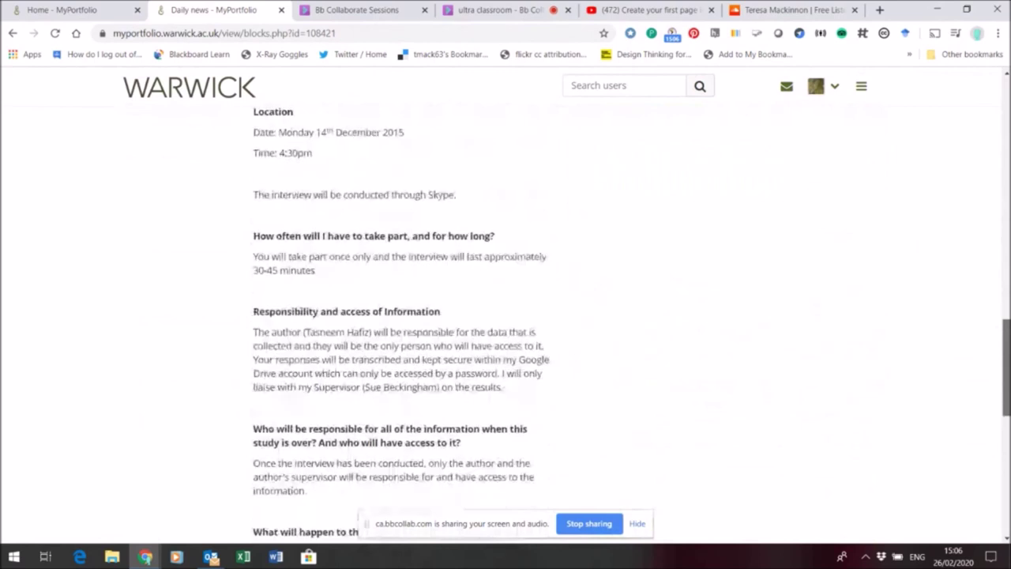
scroll(131, 478, down, 5)
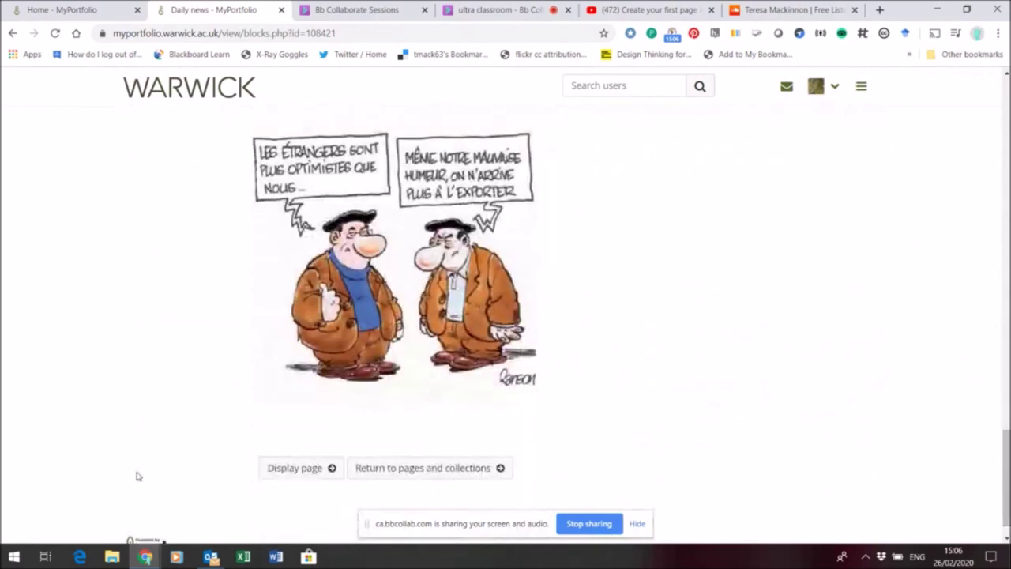
click(275, 472)
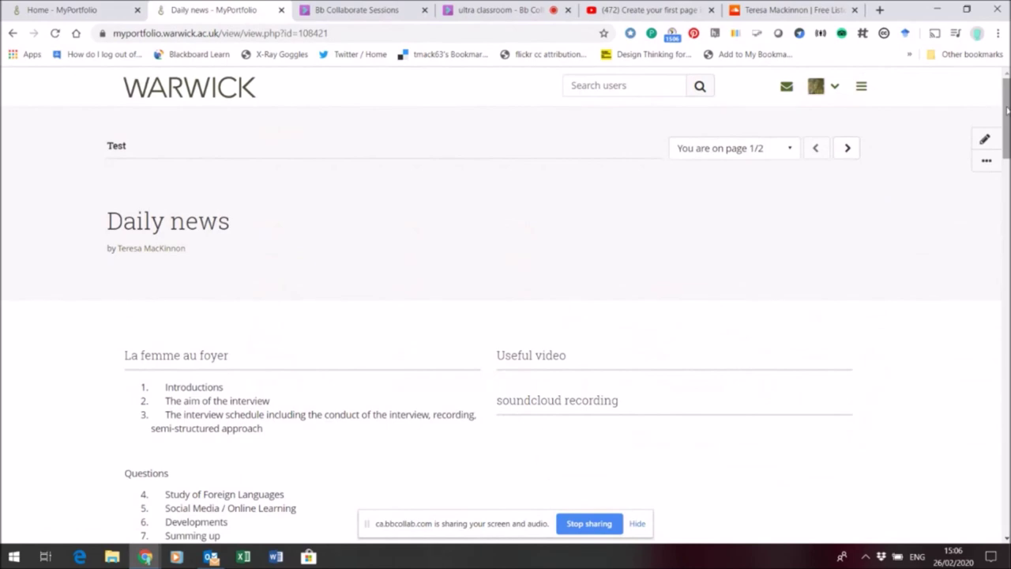
Step: Scroll down and back up the Daily news page to check the YouTube and SoundCloud embeds
scroll(1007, 111, down, 2)
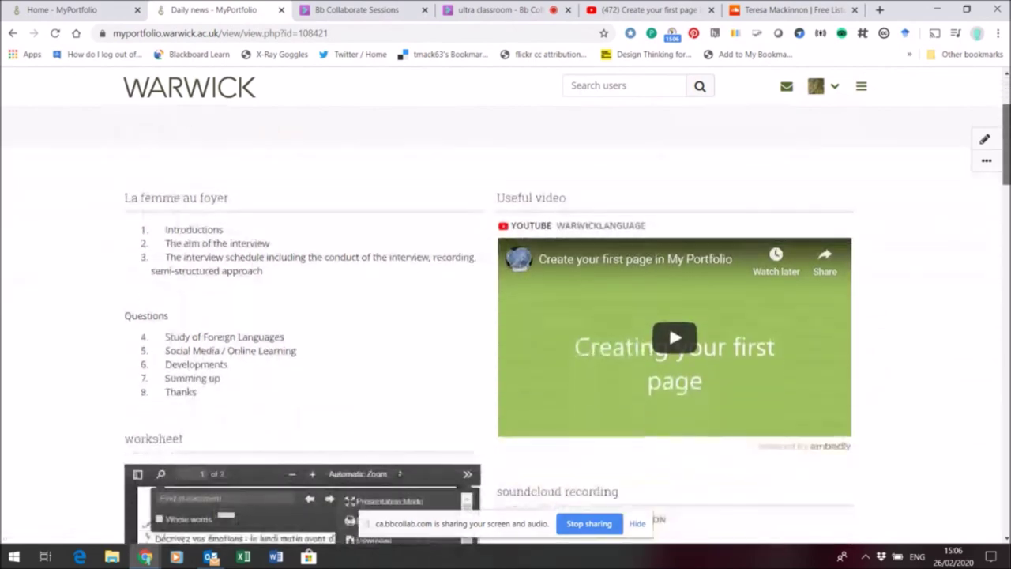
scroll(488, 325, down, 5)
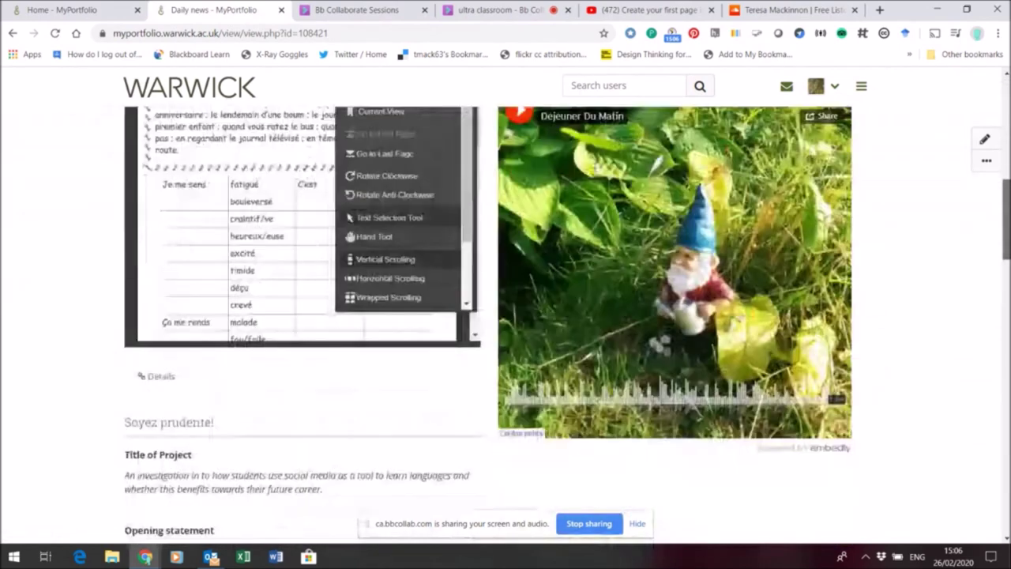
scroll(488, 326, up, 5)
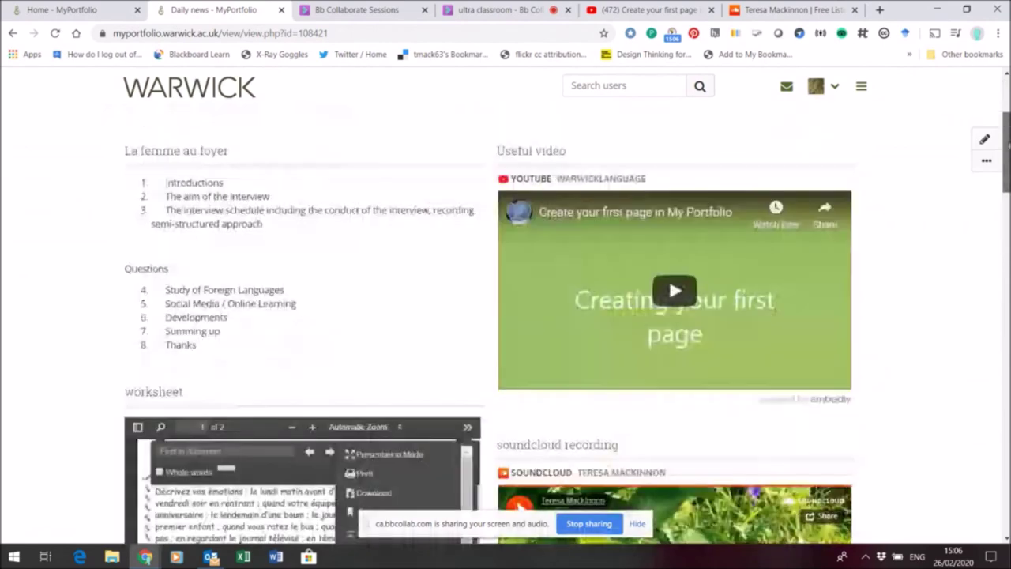
scroll(489, 326, up, 3)
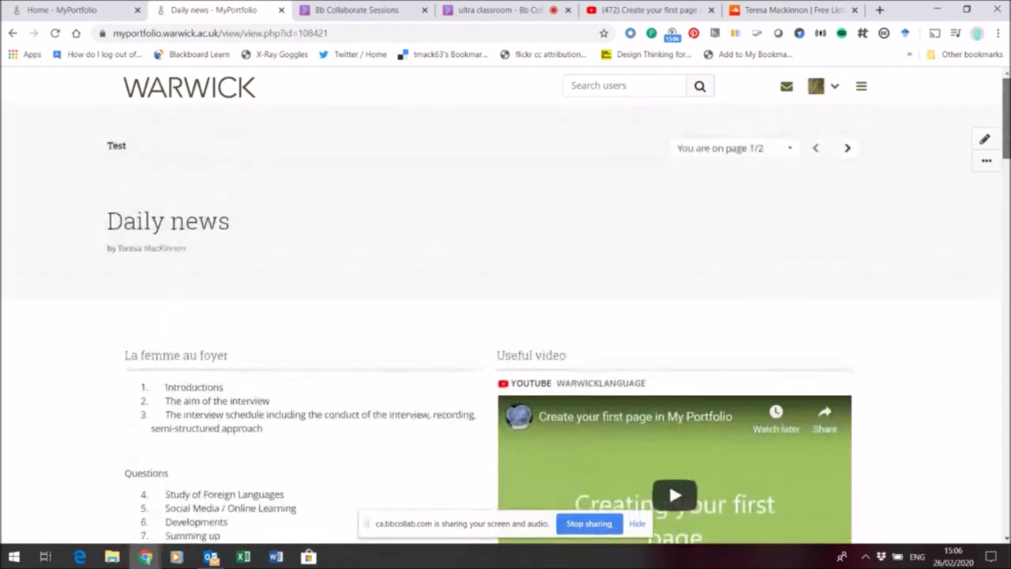